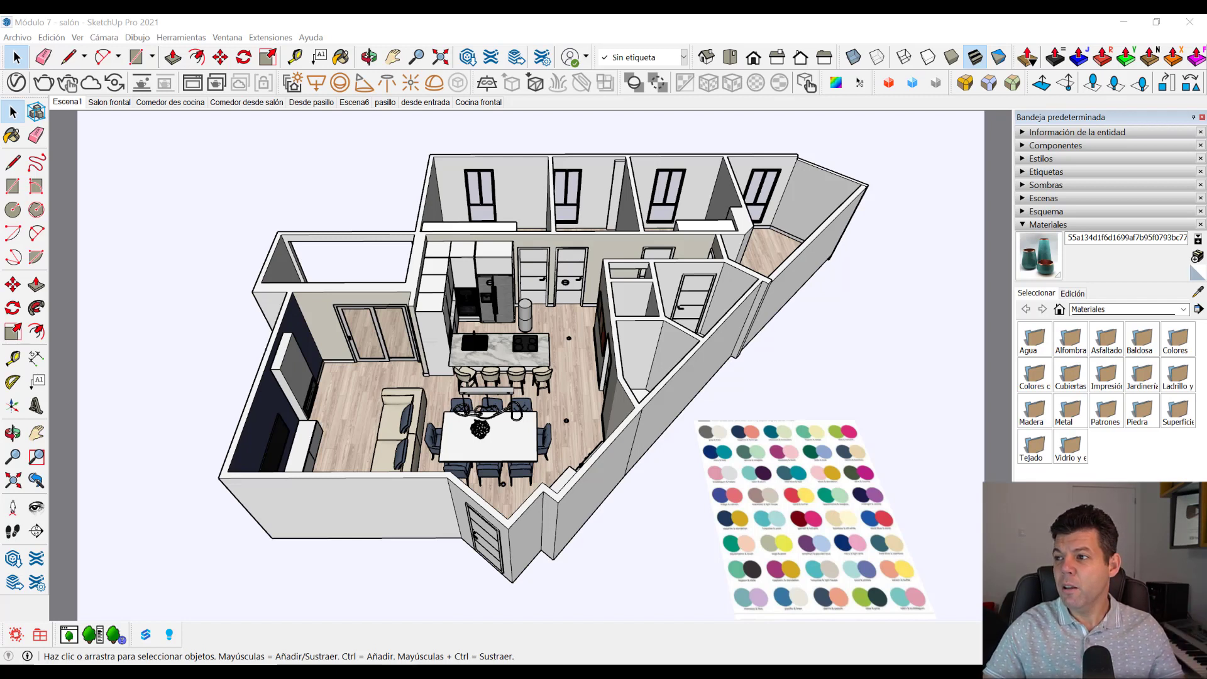
# Step: Switch from the SketchUp apartment model to the new Google tab in Chrome
pyautogui.hotkey('alt', 'Tab')
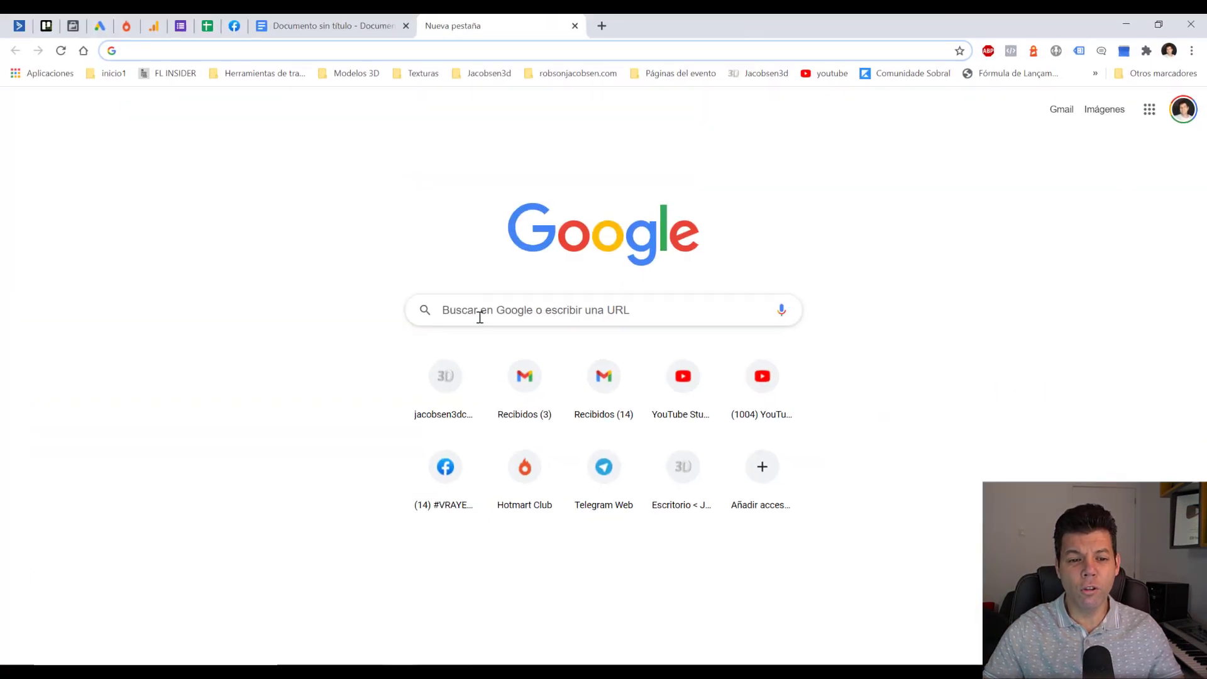
# Step: Search Google for 'atajos sketchup' and show the image results
pyautogui.click(502, 315)
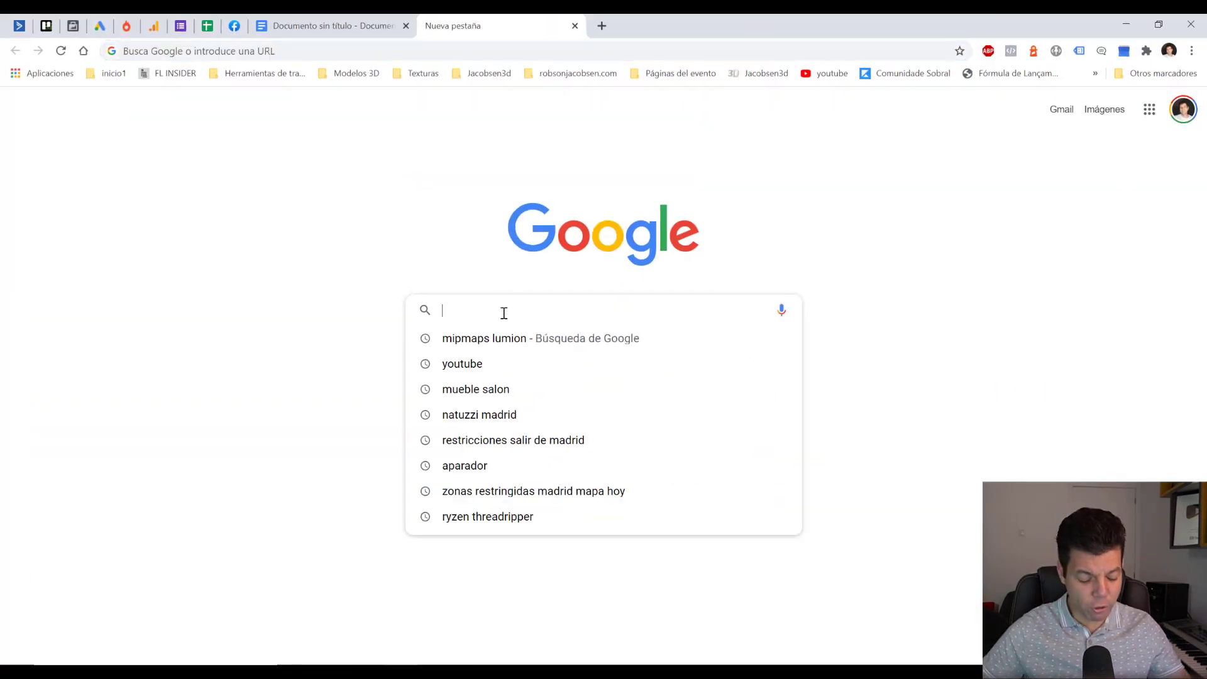
pyautogui.write('ataj')
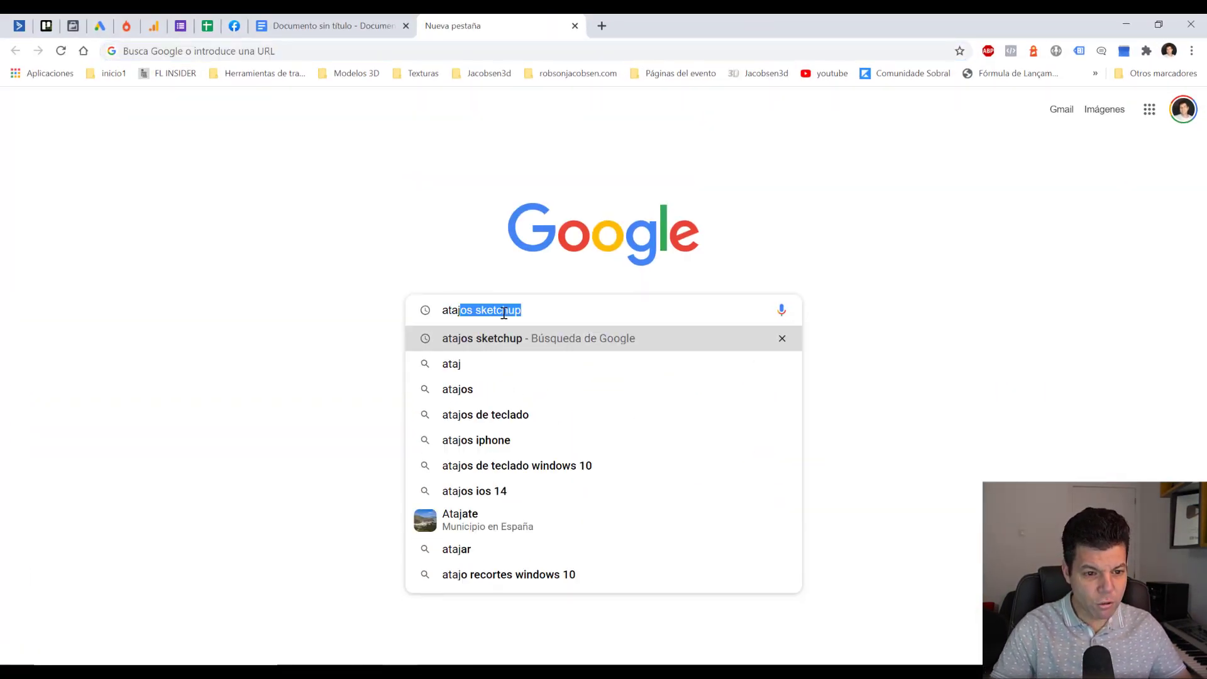
pyautogui.click(505, 346)
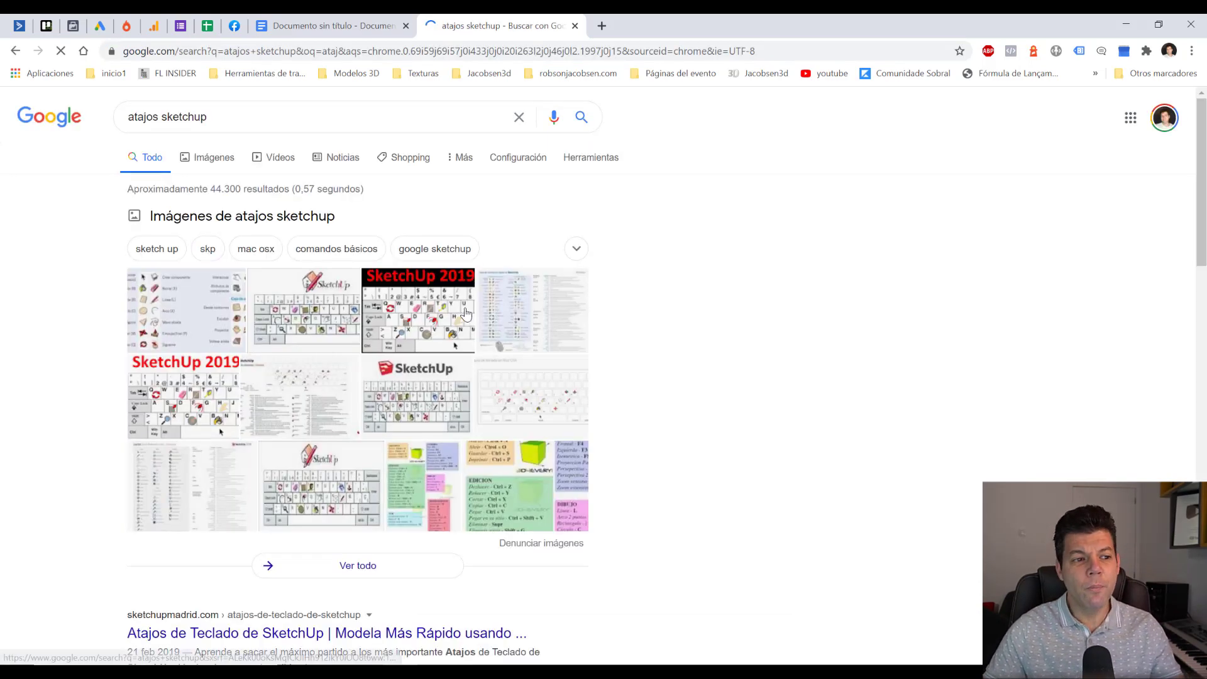
pyautogui.click(210, 160)
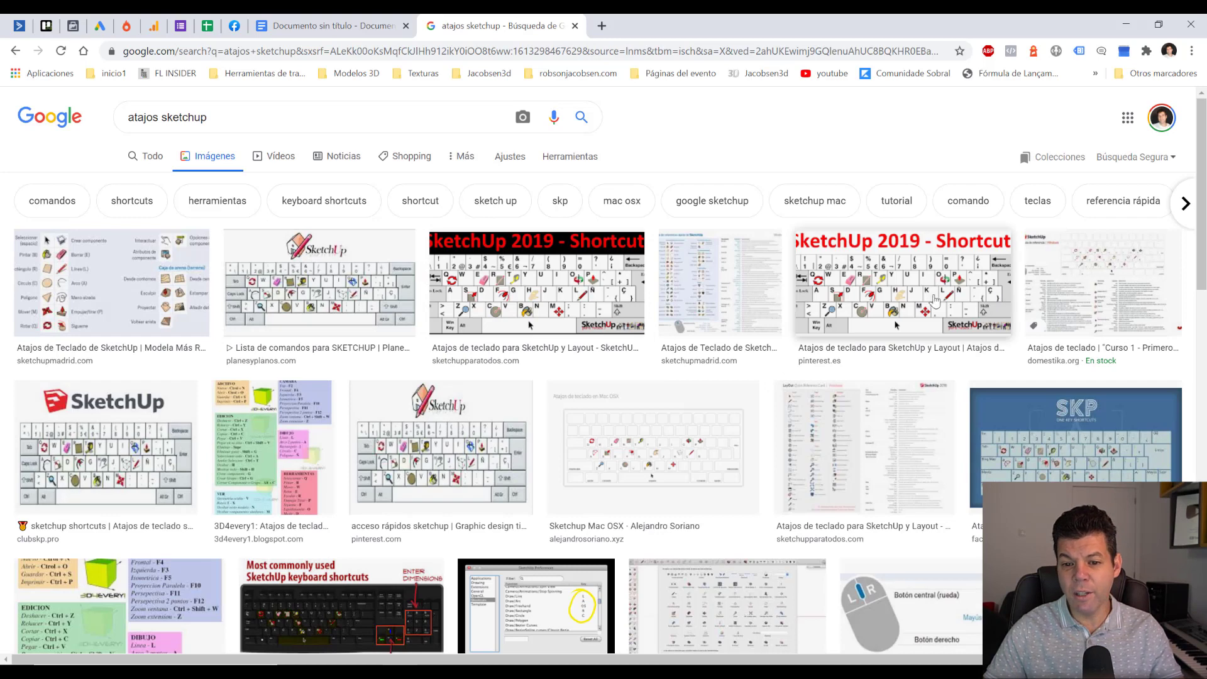
# Step: Open the SketchUp Madrid shortcuts chart's source article, read it, then close that tab
pyautogui.click(90, 288)
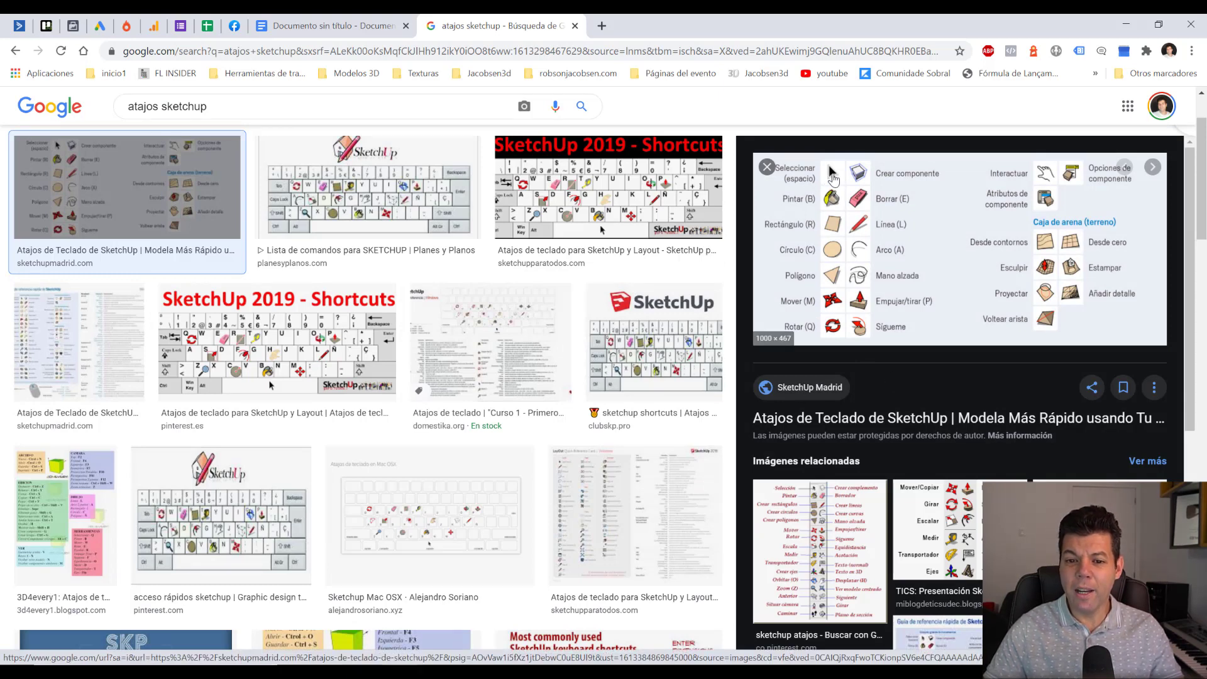
pyautogui.click(948, 287)
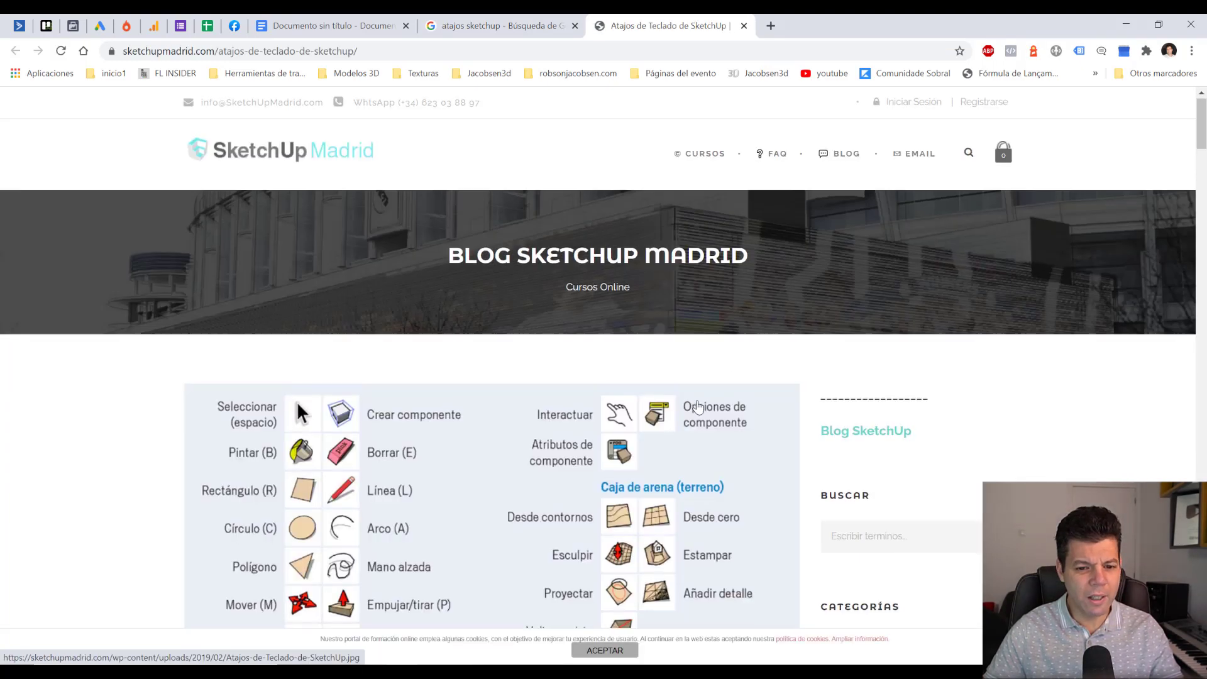
pyautogui.scroll(-3, 698, 409)
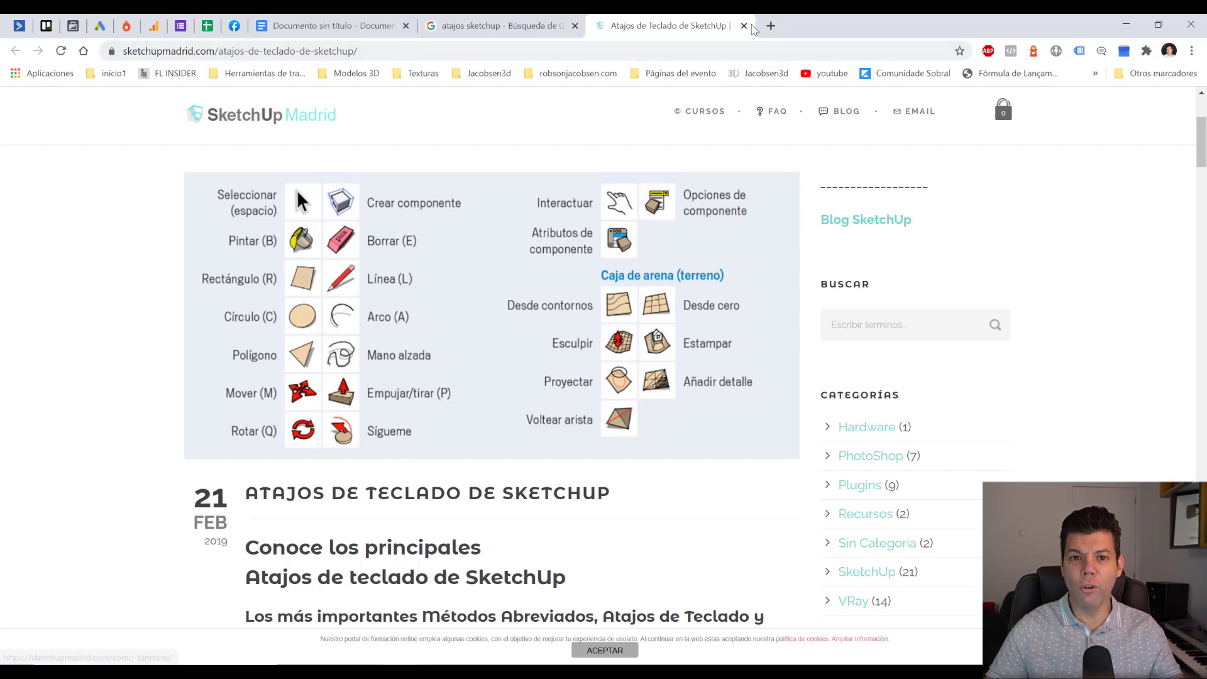
pyautogui.click(745, 26)
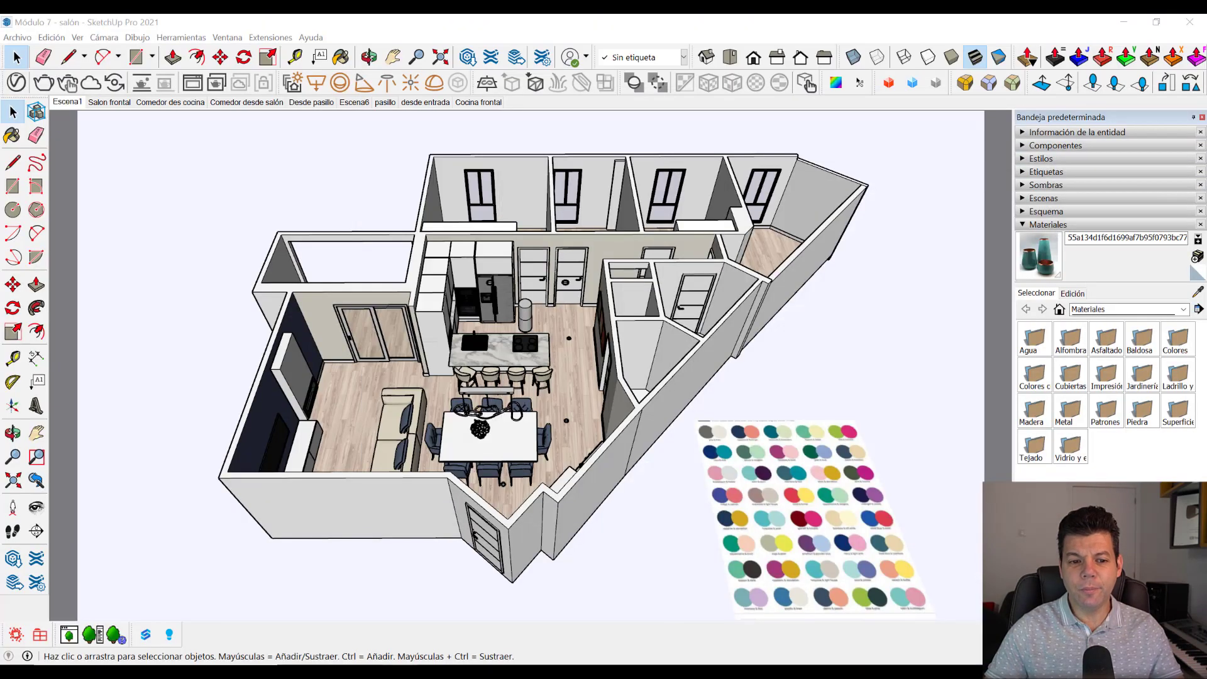
pyautogui.click(136, 38)
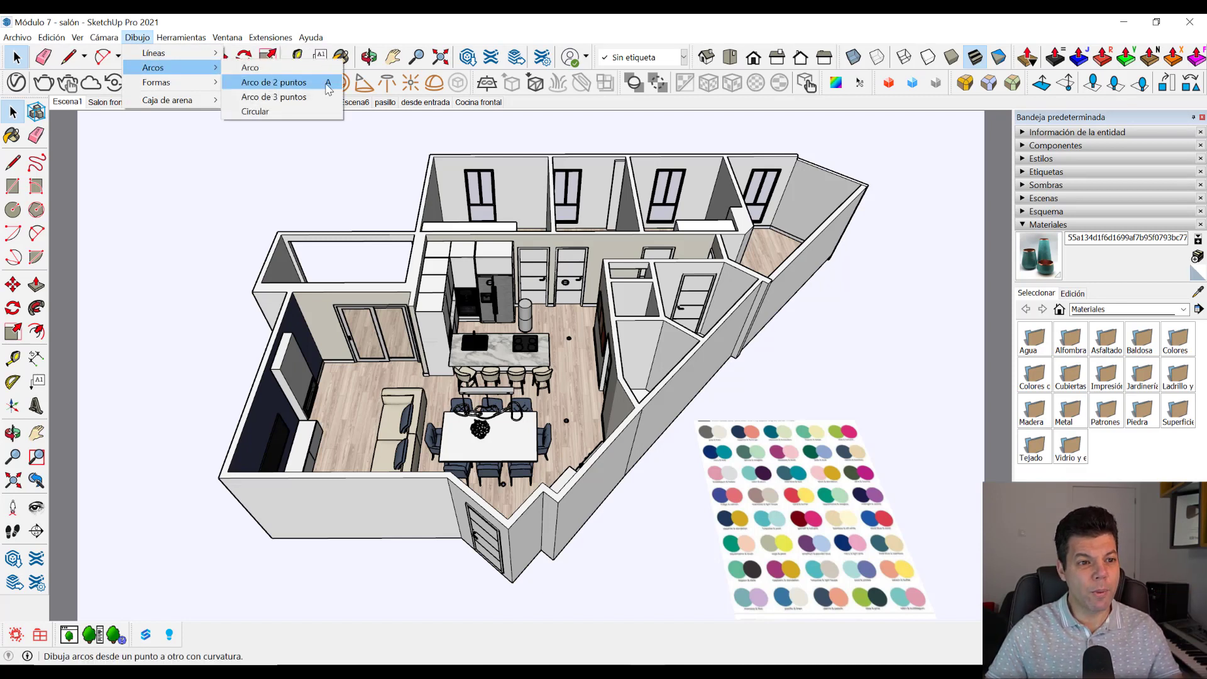
pyautogui.moveTo(161, 82)
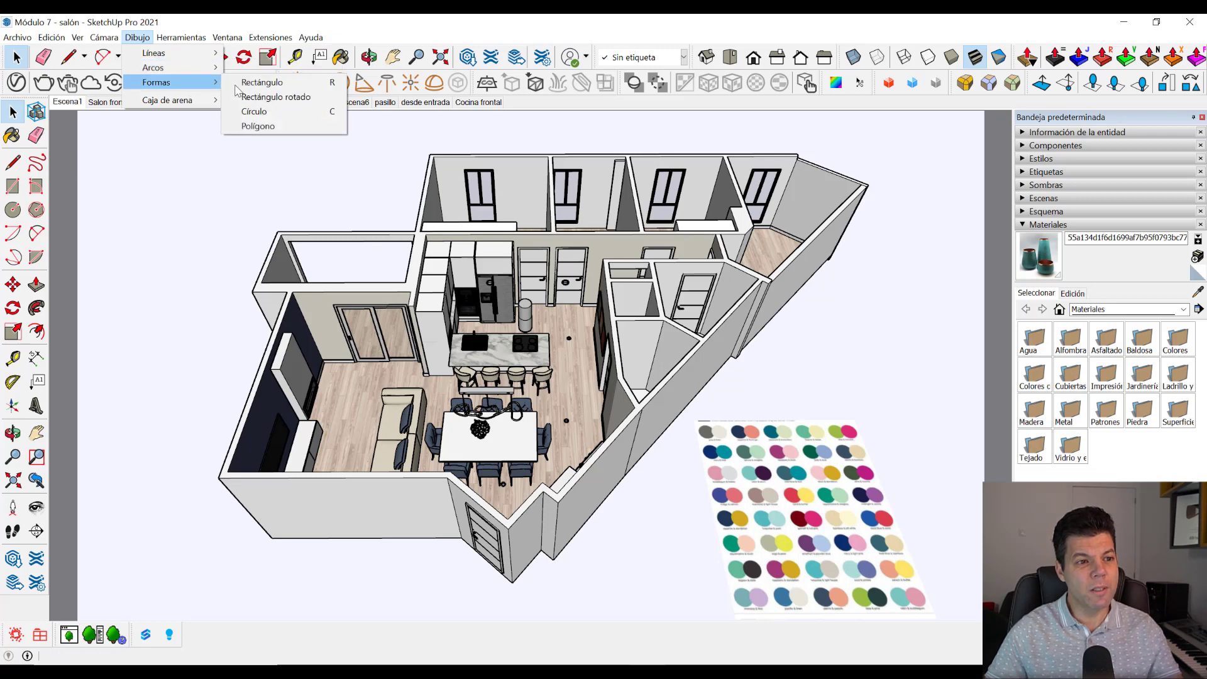
pyautogui.click(216, 221)
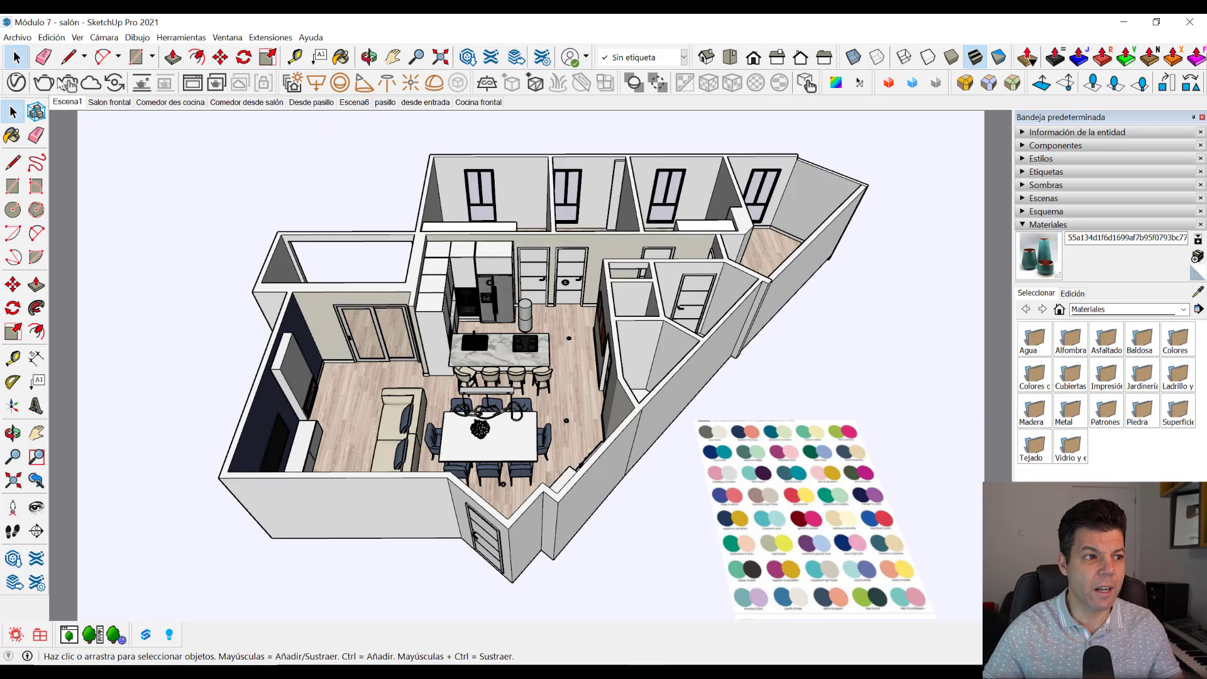
pyautogui.click(18, 37)
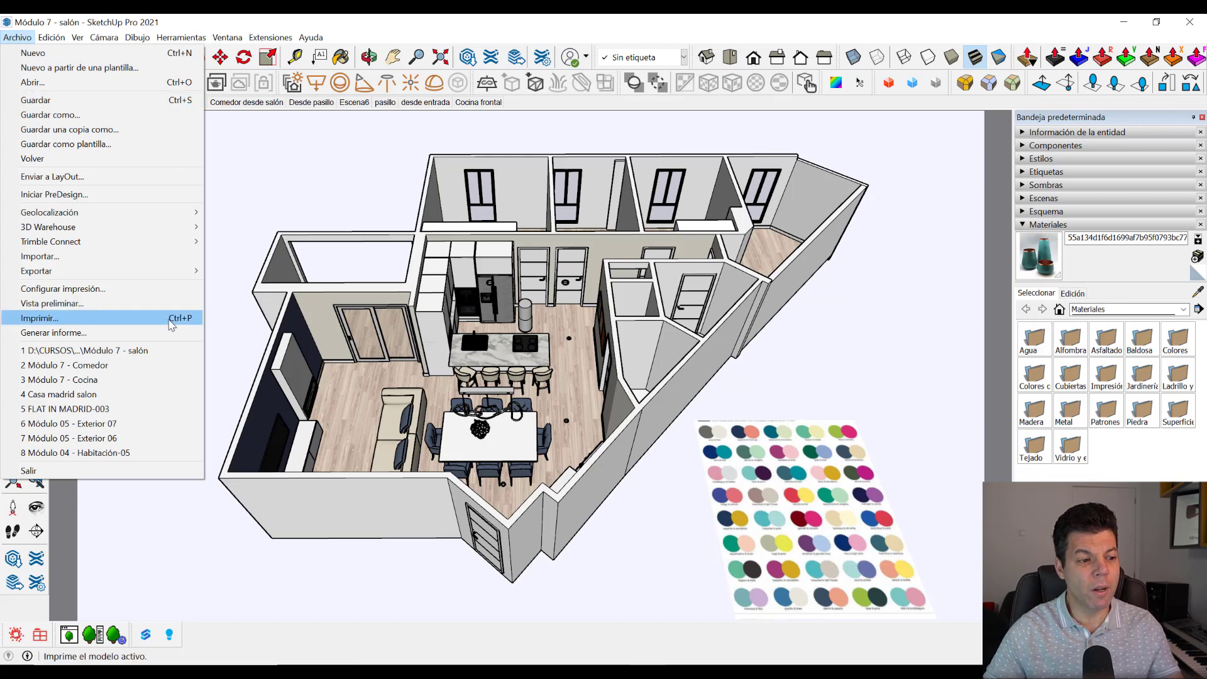
pyautogui.click(306, 151)
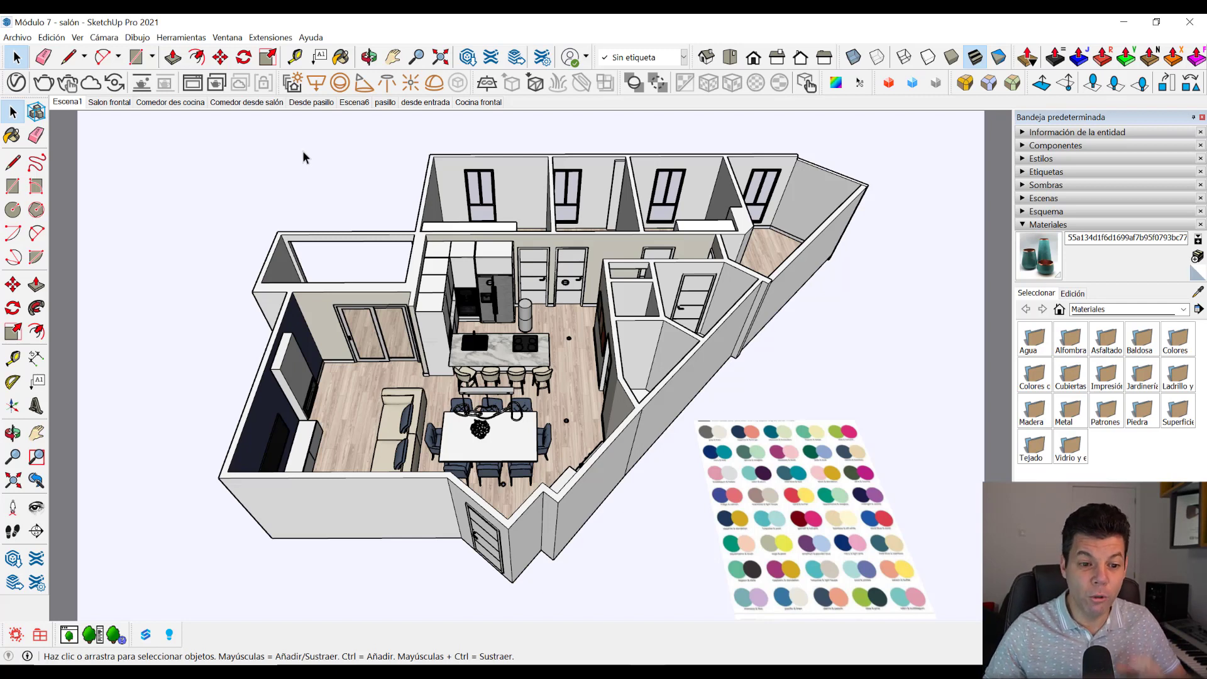
# Step: Draw a rectangle beside the apartment and push/pull it up into a box
pyautogui.moveTo(425, 279)
pyautogui.mouseDown(button='middle')
pyautogui.moveTo(426, 291)
pyautogui.moveTo(571, 331)
pyautogui.mouseUp(button='middle')
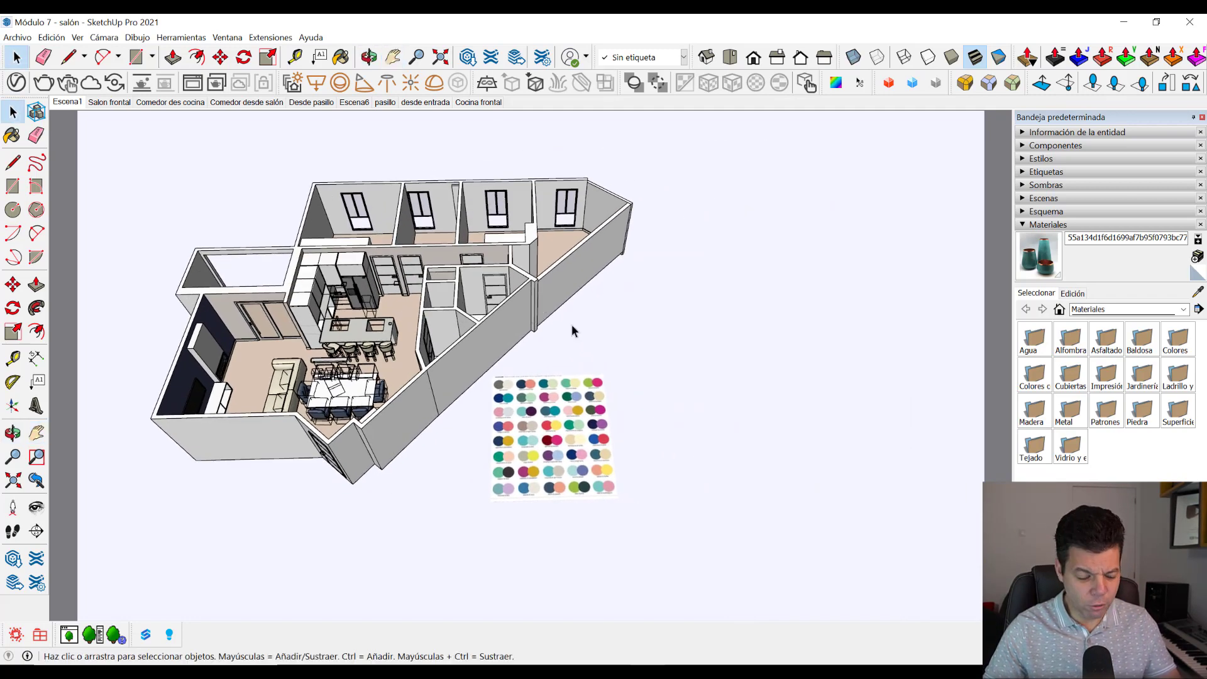
pyautogui.press('r')
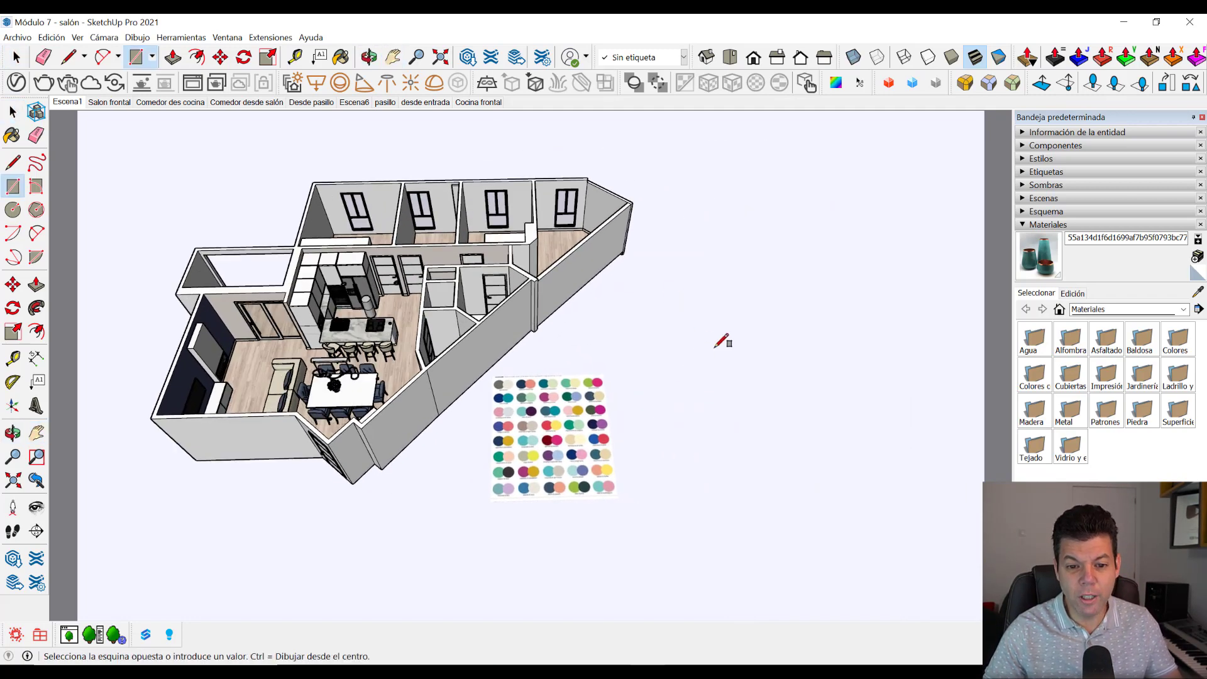
pyautogui.click(734, 347)
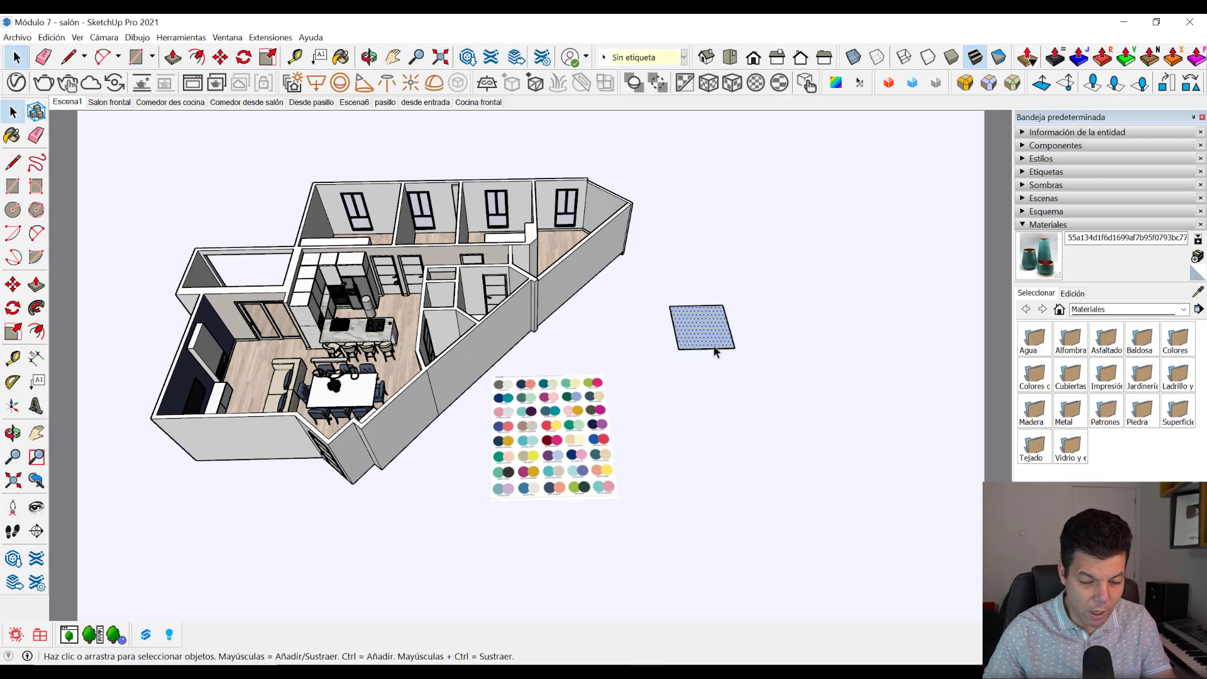
pyautogui.press('p')
pyautogui.click(718, 329)
pyautogui.press('space')
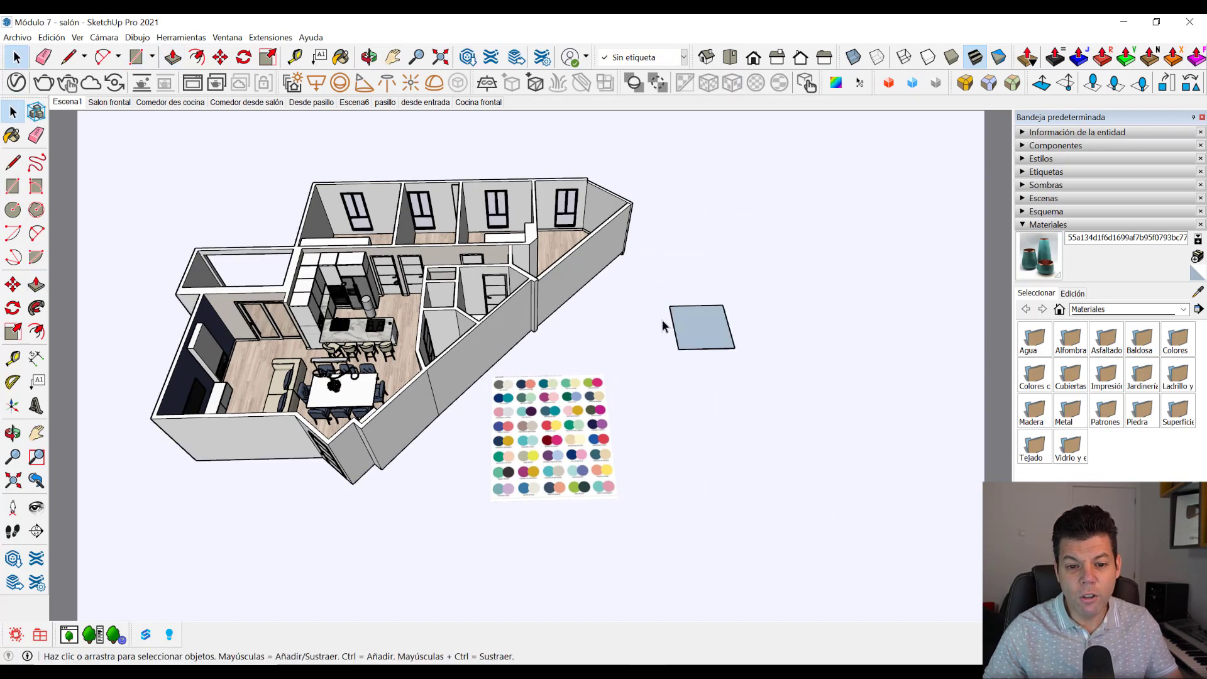
pyautogui.press('p')
pyautogui.click(699, 340)
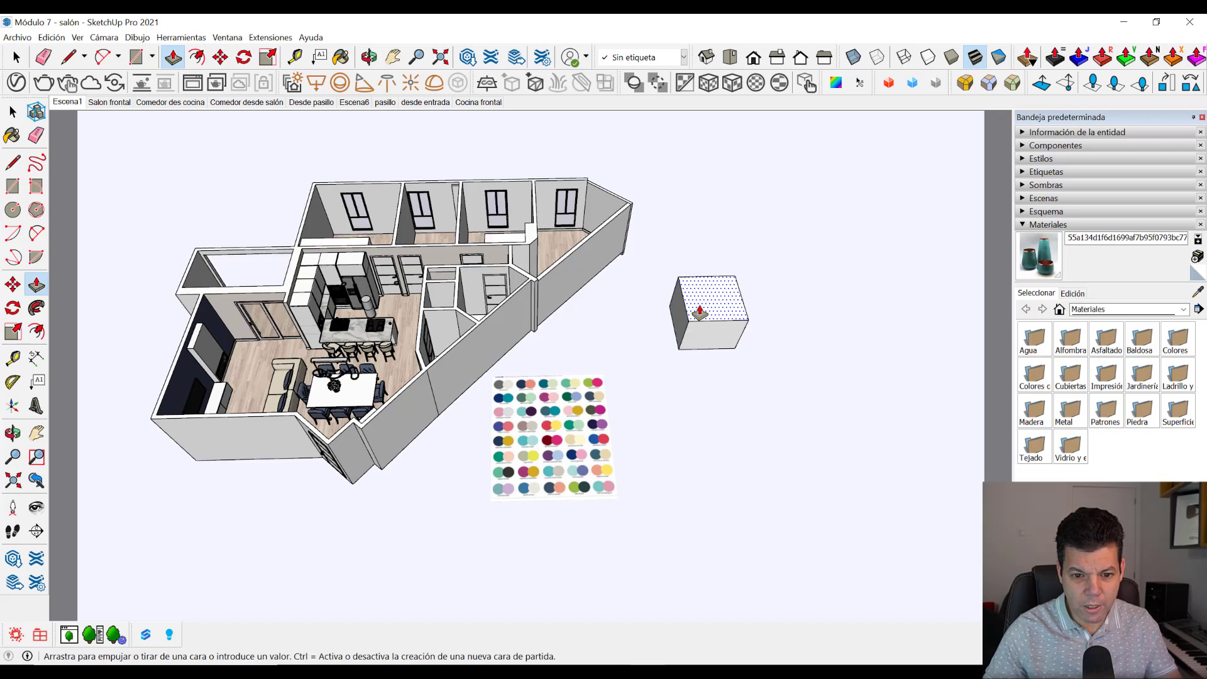
pyautogui.click(700, 313)
pyautogui.press('space')
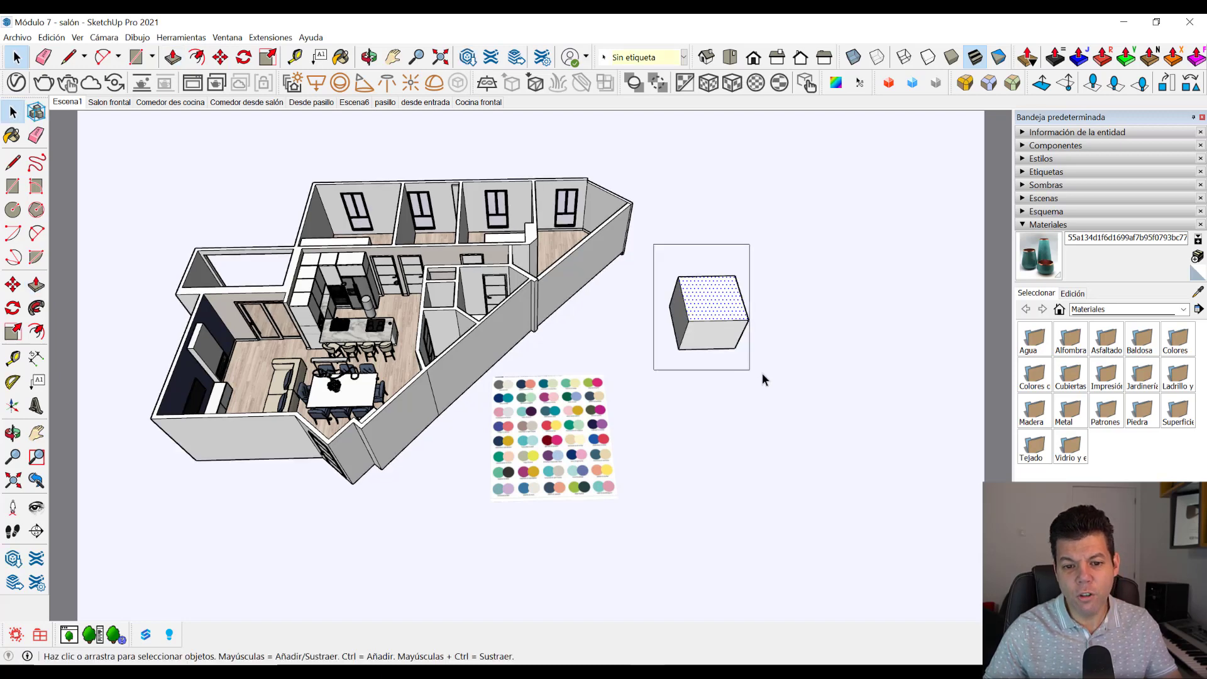
# Step: Select the whole box and make it a group with Ctrl+G and Crear grupo
pyautogui.moveTo(762, 374); pyautogui.dragTo(776, 383)
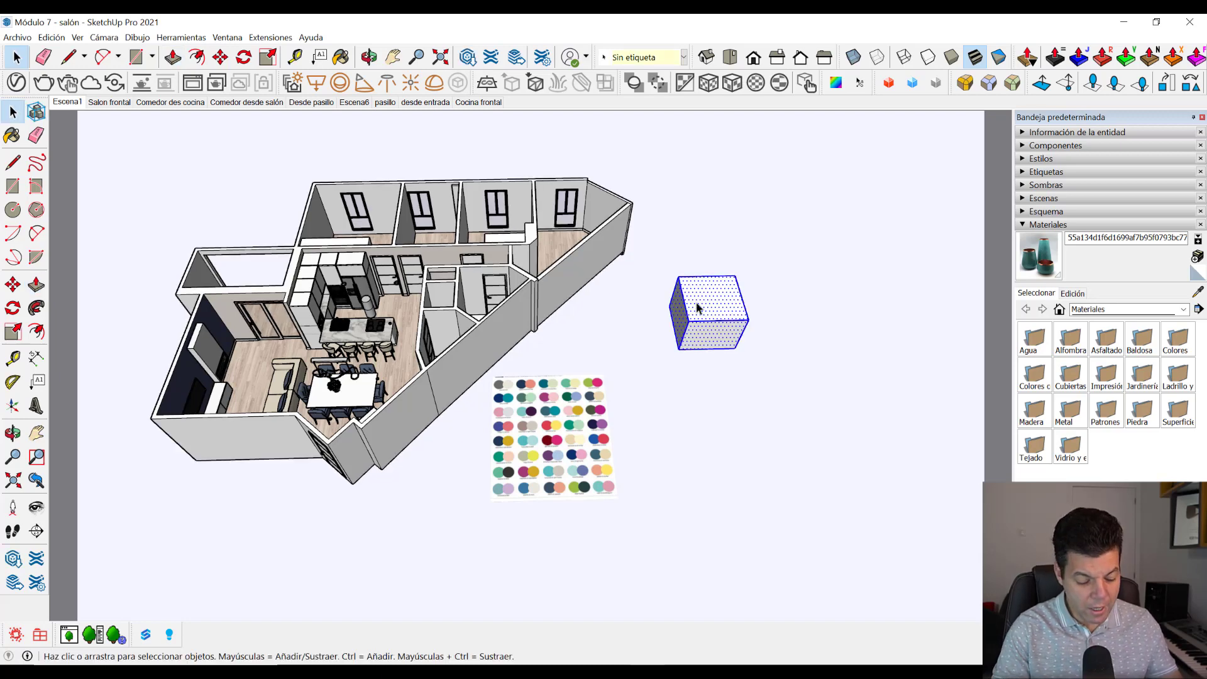
pyautogui.hotkey('ctrl', 'g')
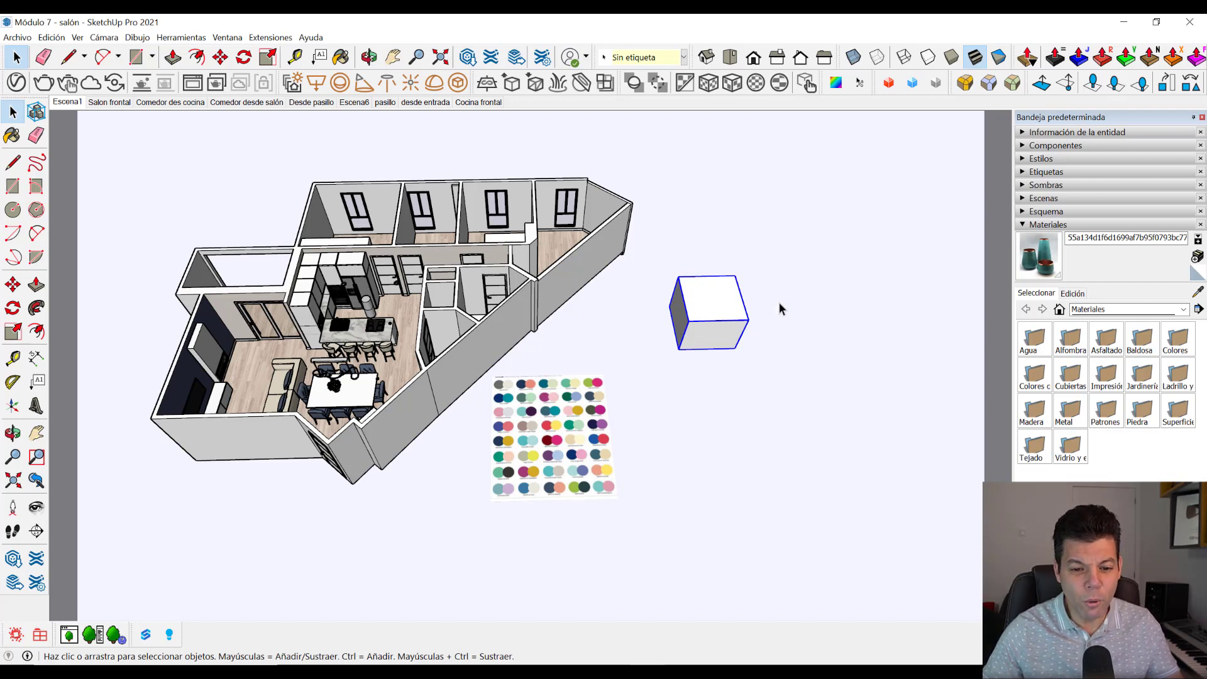
pyautogui.click(779, 305)
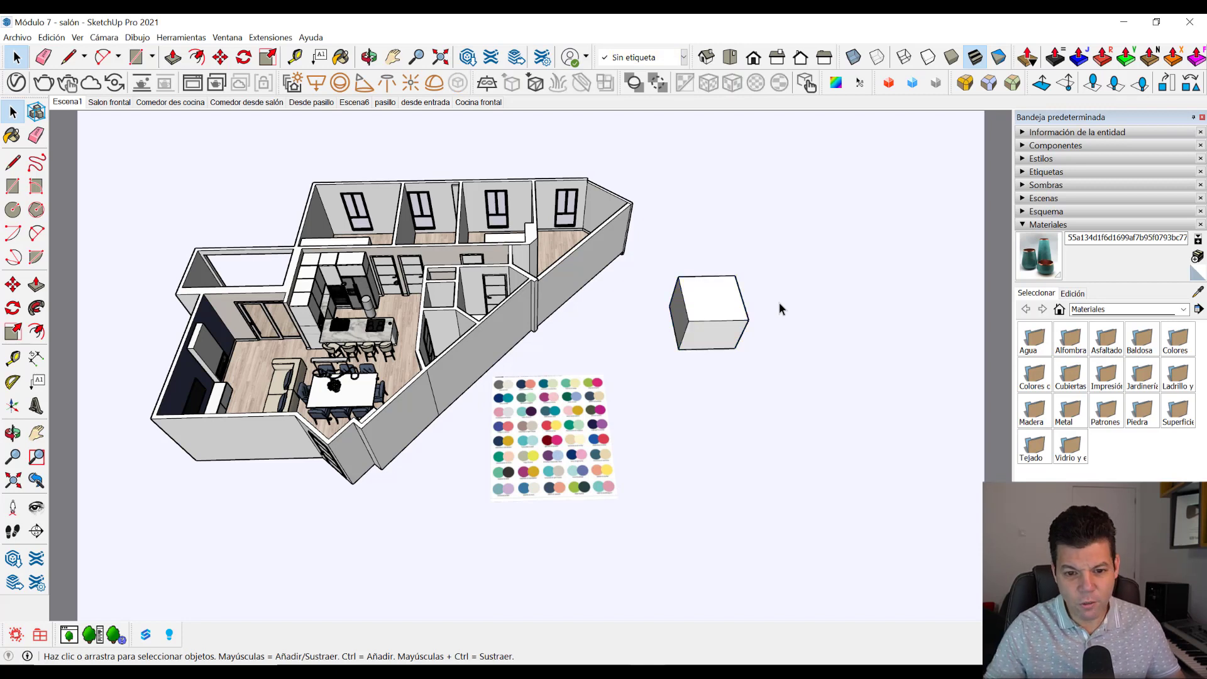
pyautogui.click(700, 308)
pyautogui.tripleClick(700, 309)
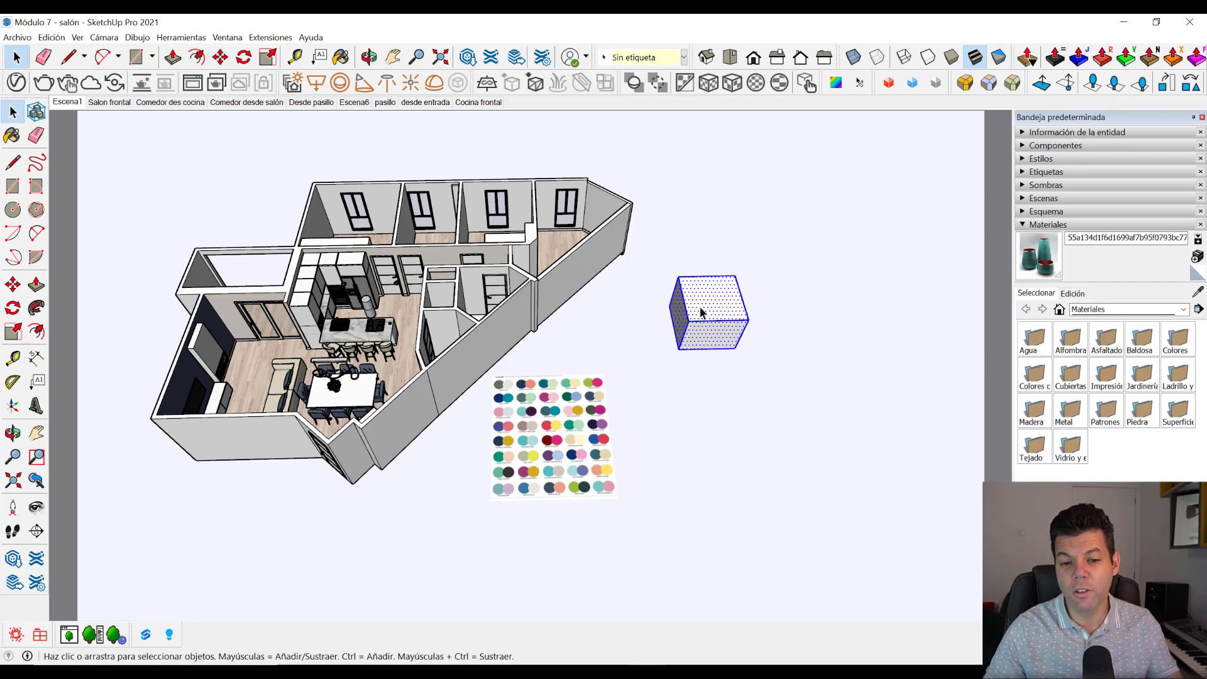
pyautogui.rightClick(702, 312)
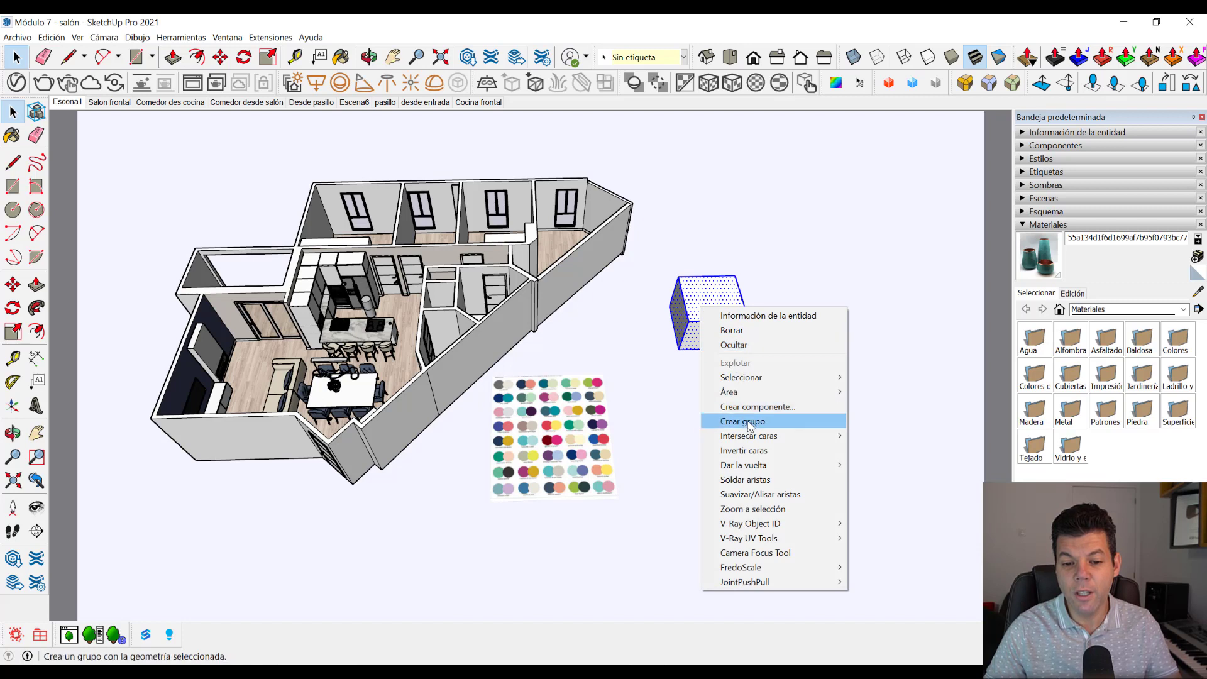
pyautogui.click(783, 422)
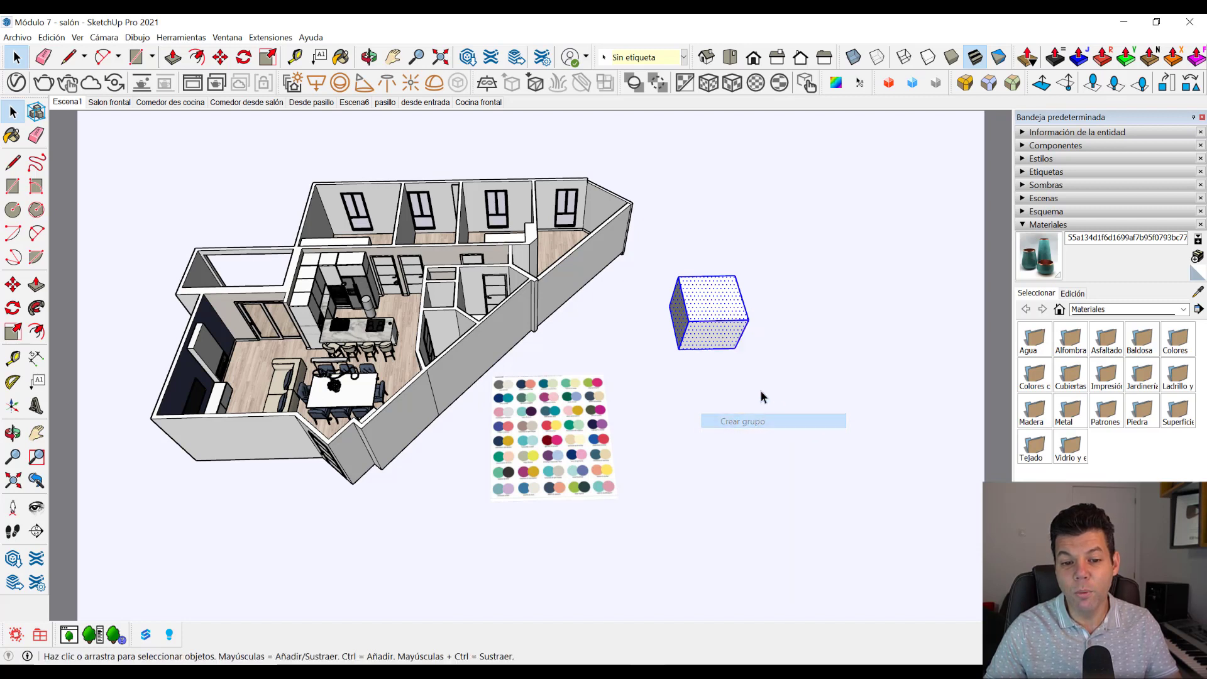
pyautogui.click(832, 307)
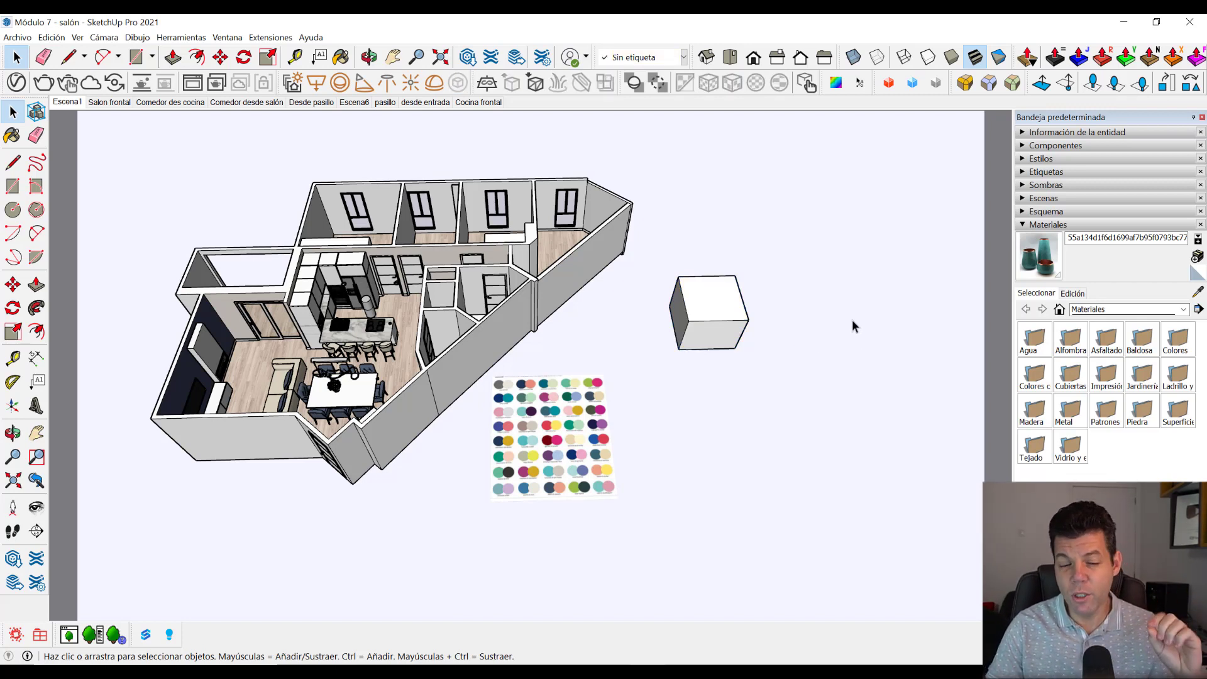
pyautogui.click(268, 39)
pyautogui.moveTo(227, 36)
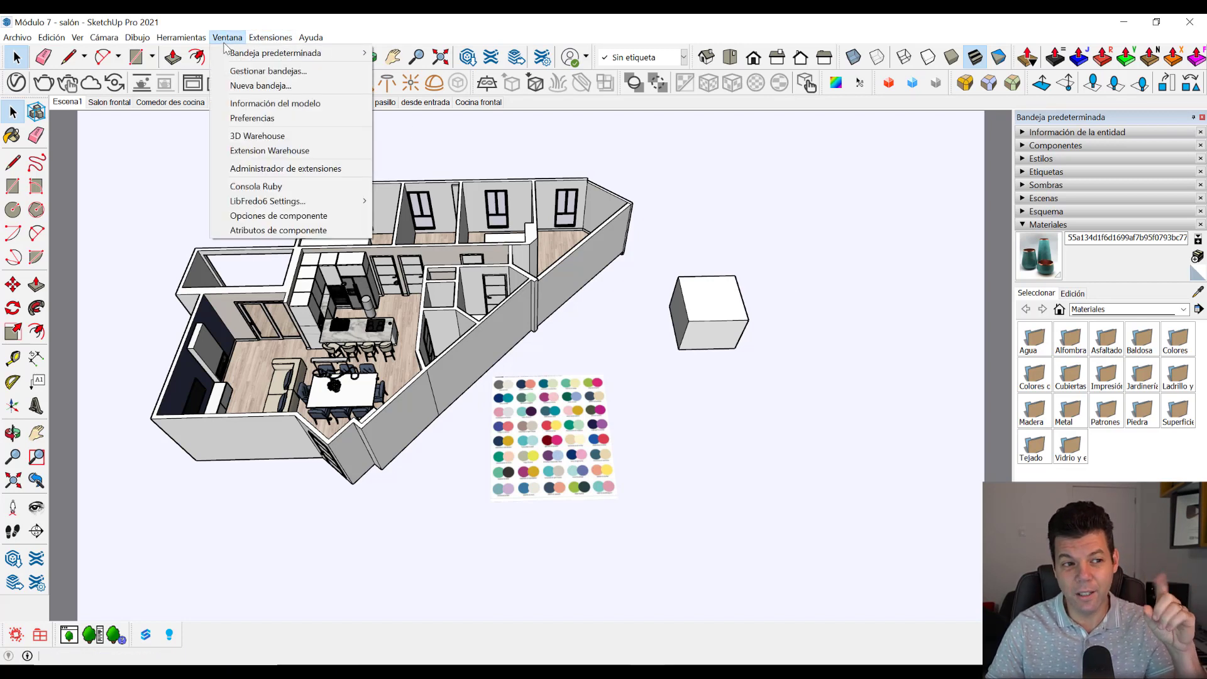
pyautogui.click(257, 119)
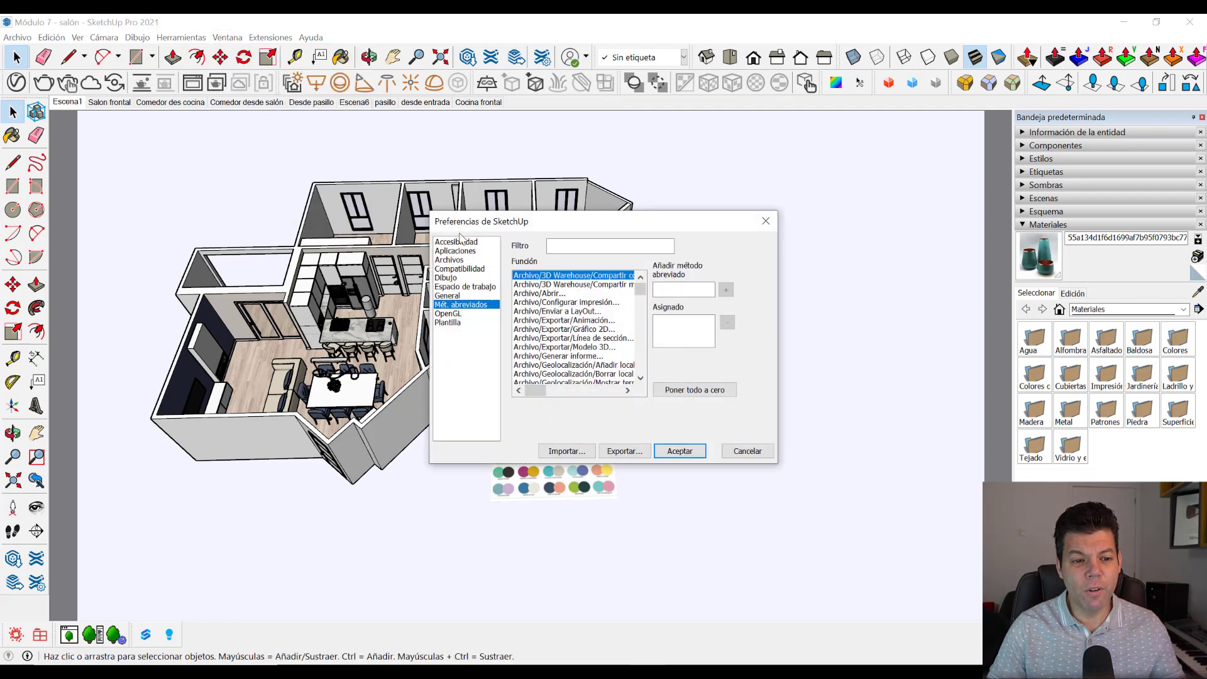
pyautogui.click(456, 241)
pyautogui.click(449, 251)
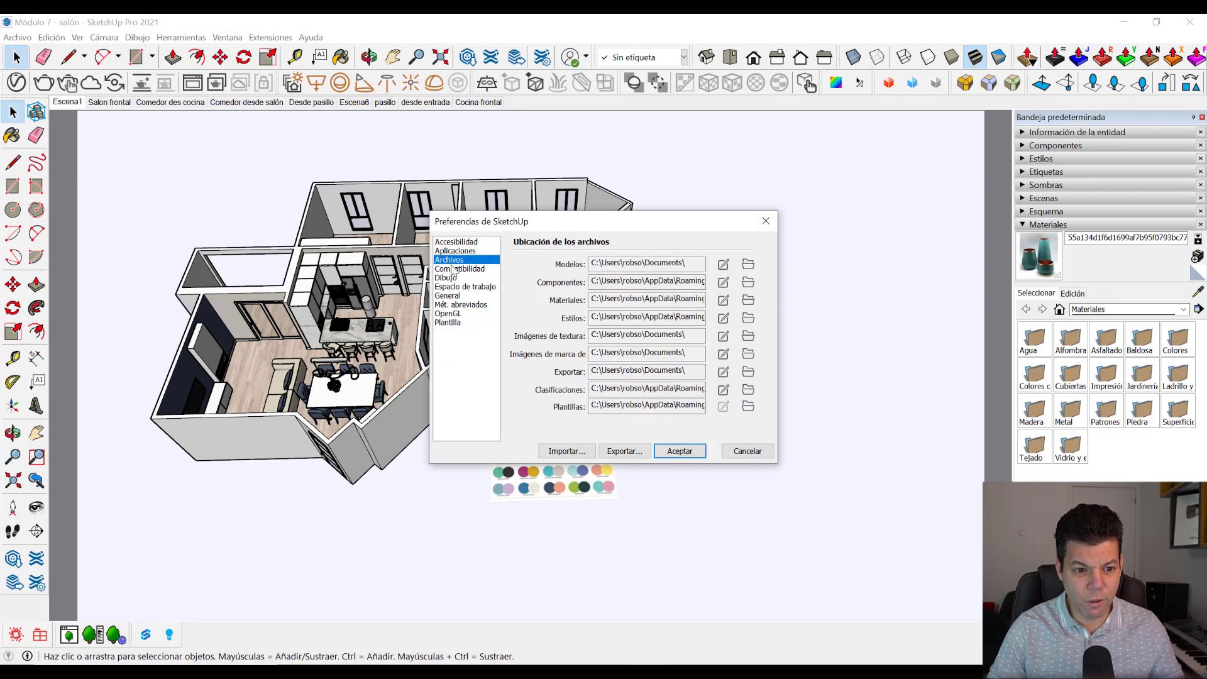
pyautogui.click(454, 269)
pyautogui.click(454, 279)
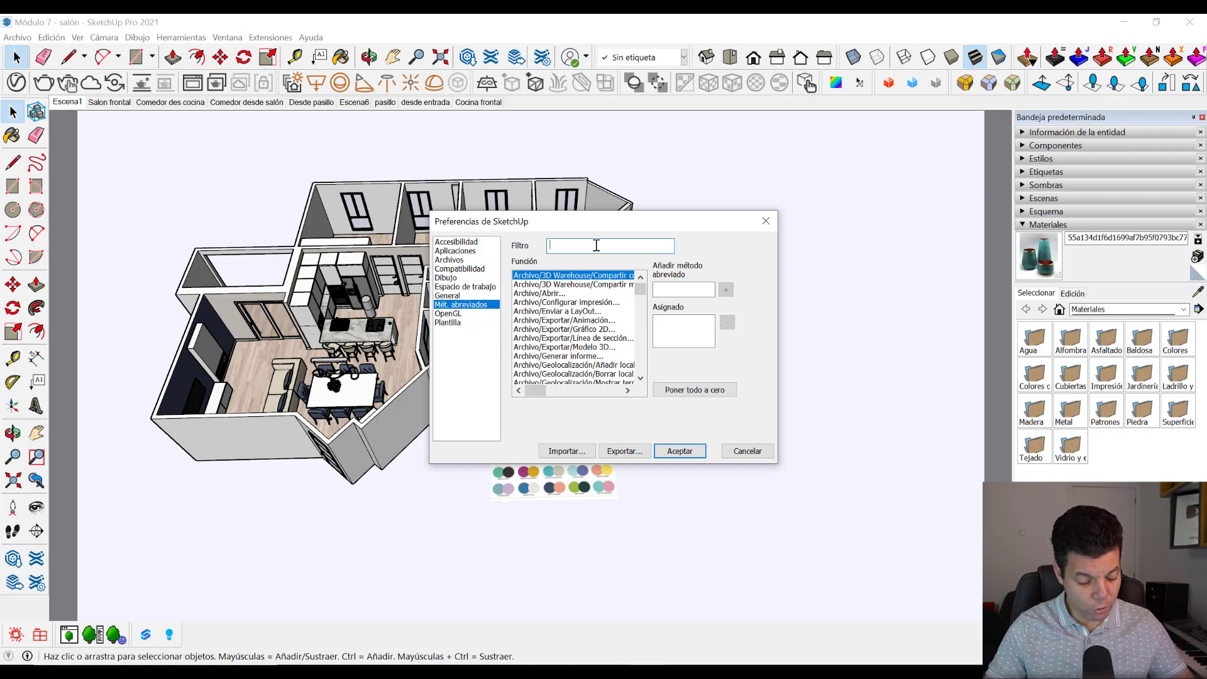
pyautogui.write('g')
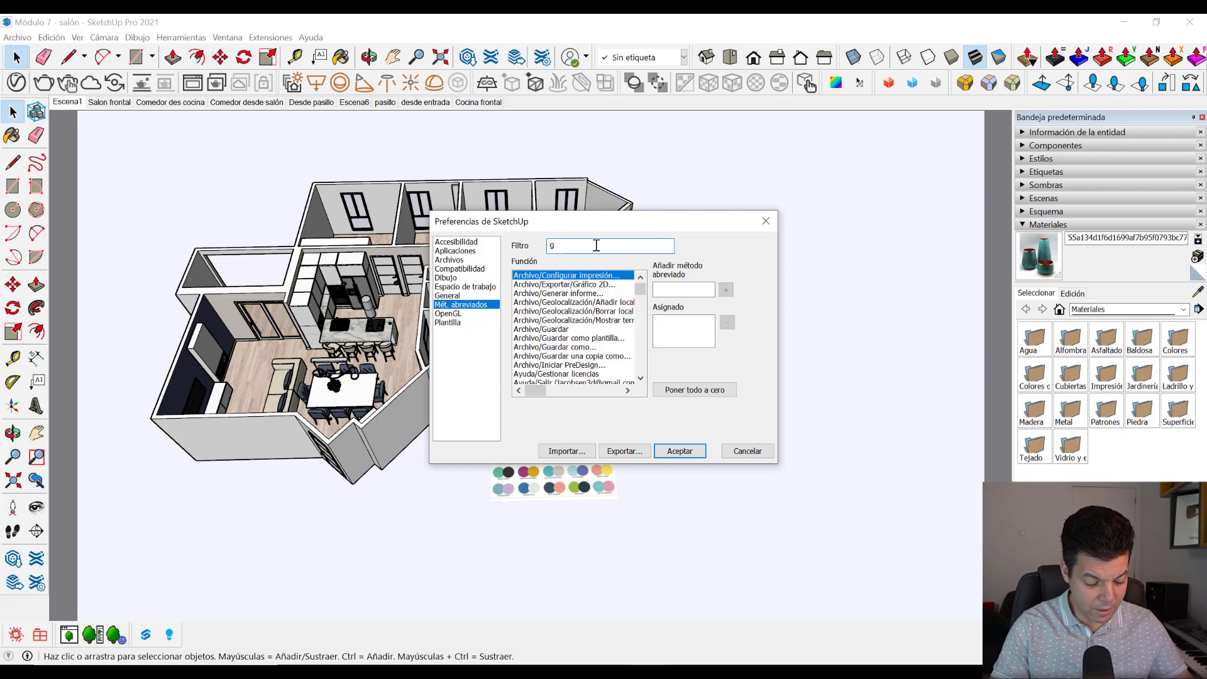
pyautogui.write('rupo')
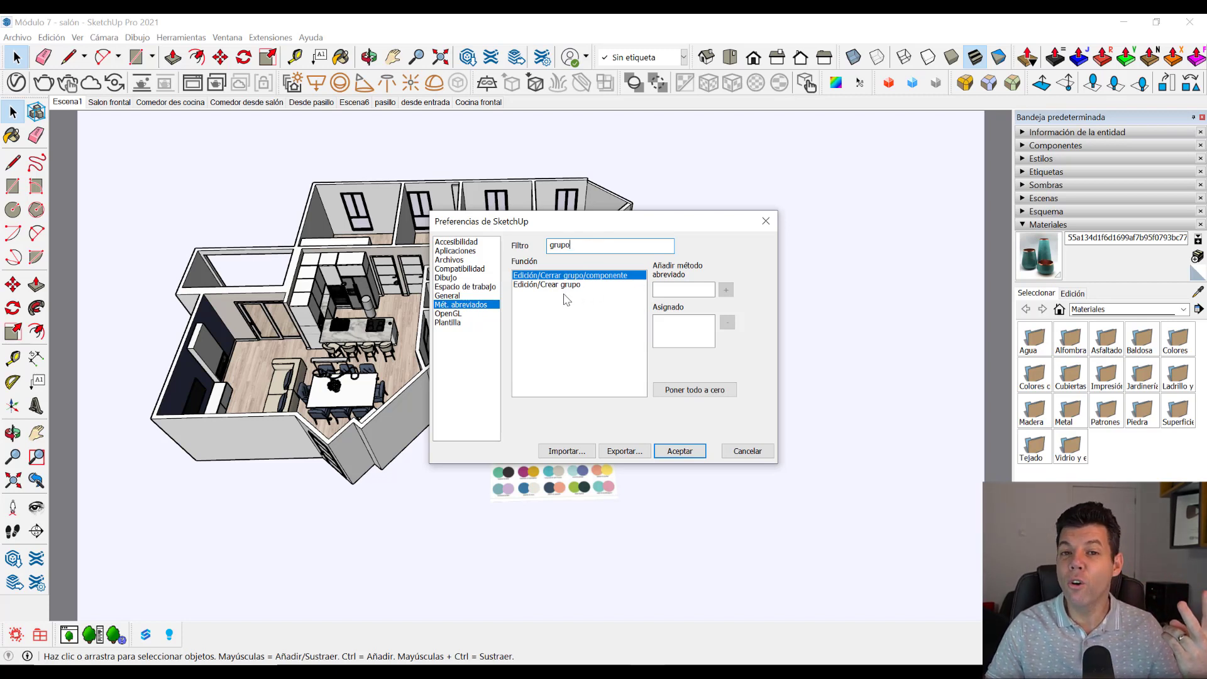
pyautogui.click(558, 286)
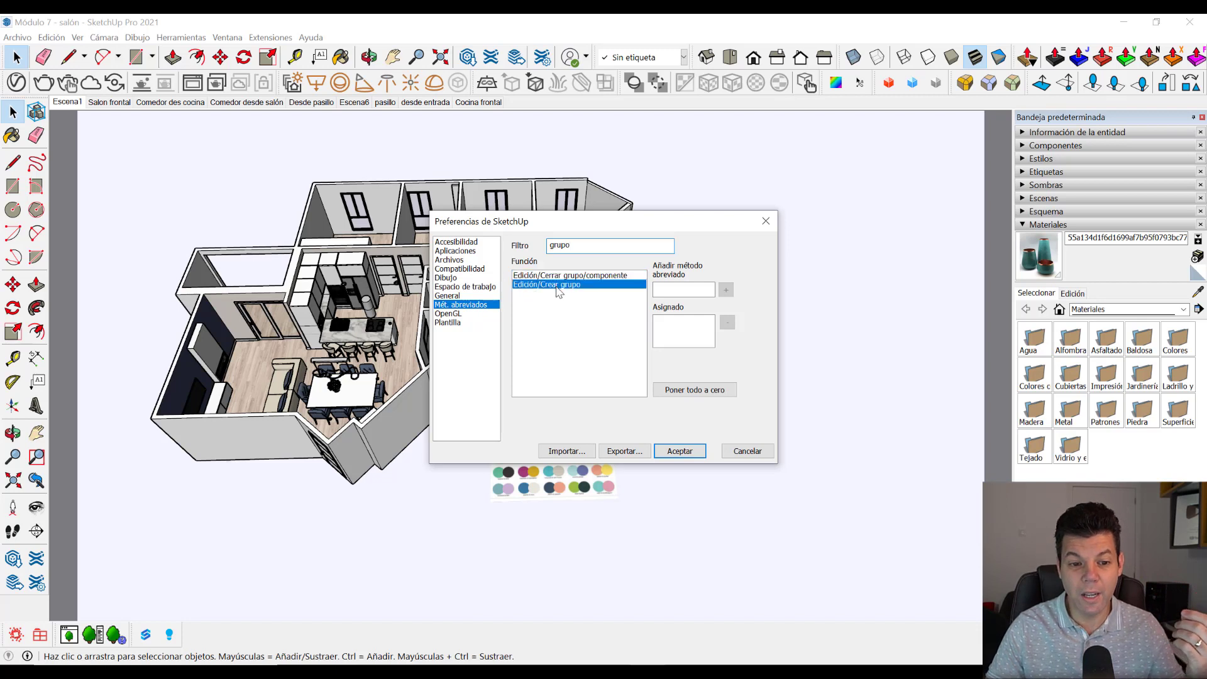
pyautogui.click(560, 279)
pyautogui.click(563, 286)
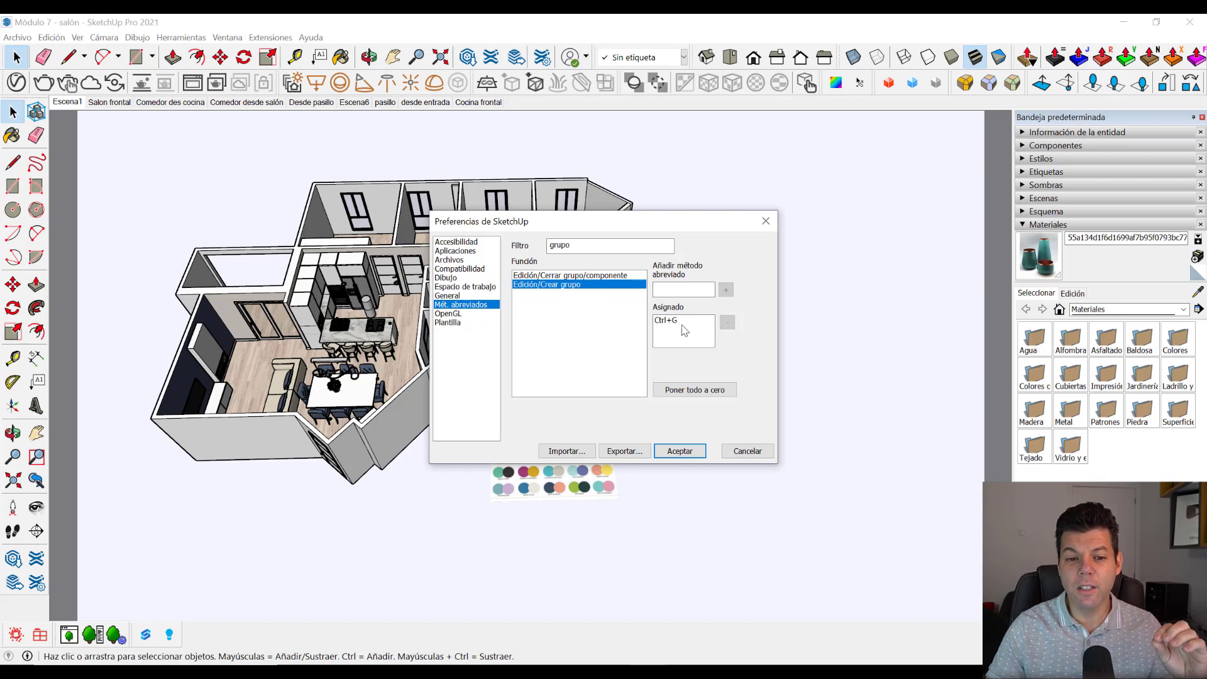
# Step: Close the preferences, group the standalone cube with Ctrl+G, and delete it
pyautogui.click(748, 452)
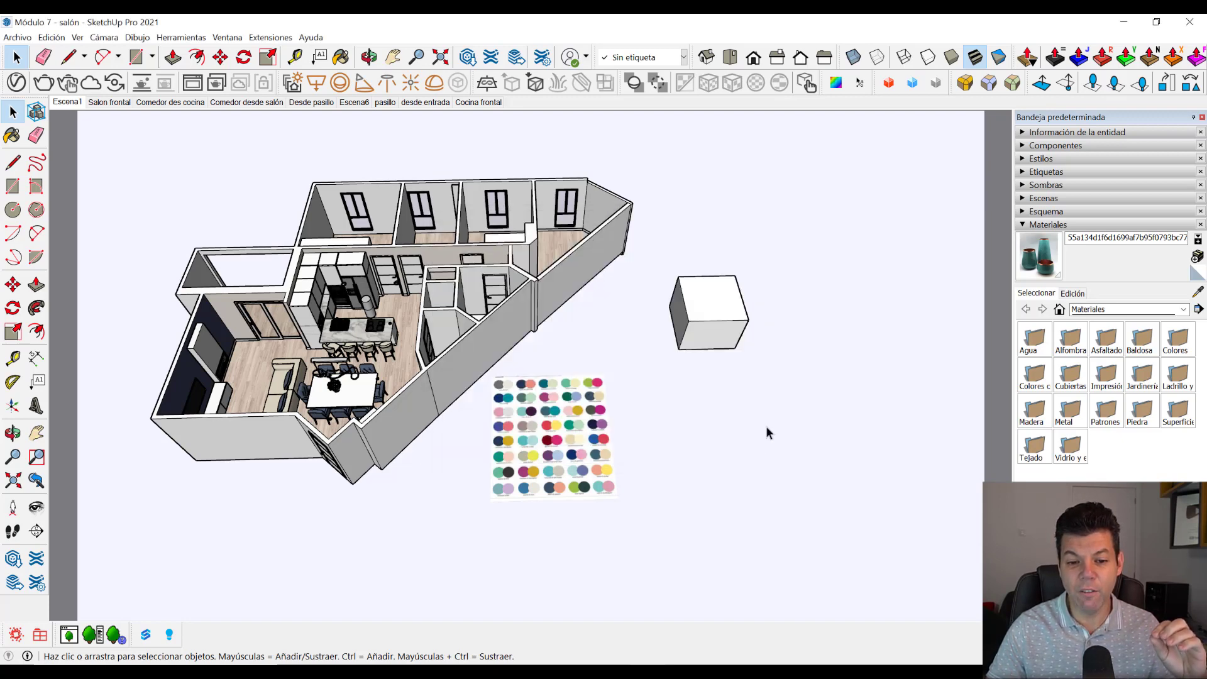
pyautogui.tripleClick(718, 326)
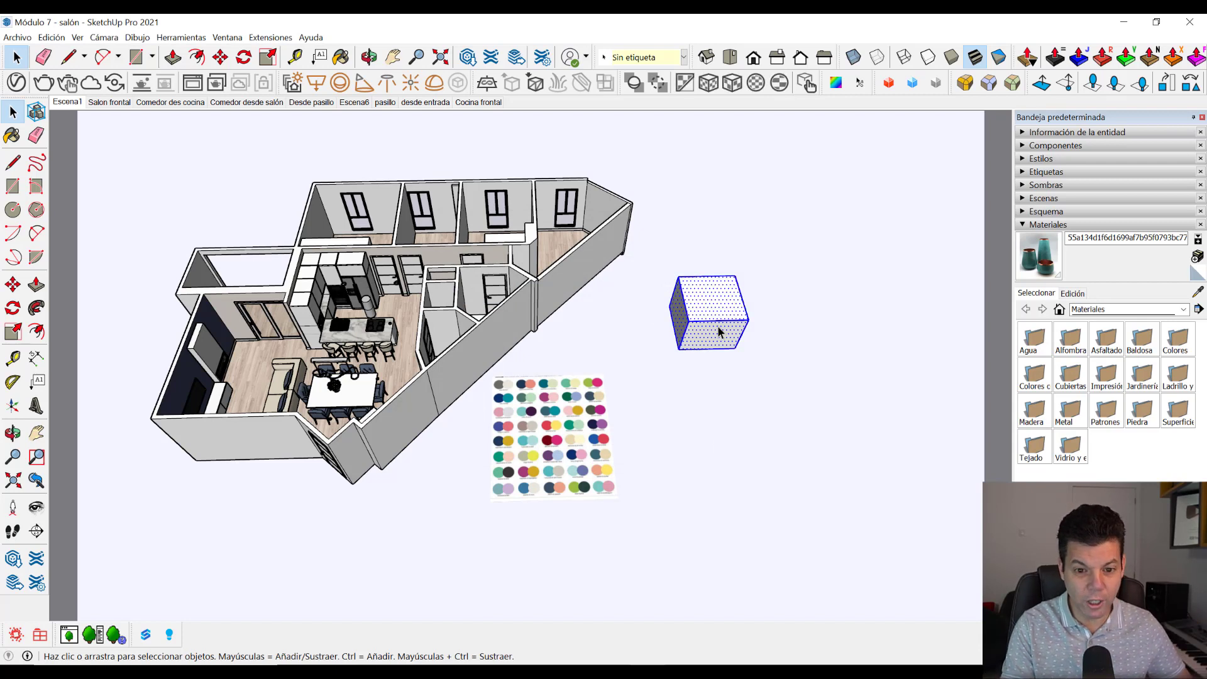
pyautogui.hotkey('ctrl', 'g')
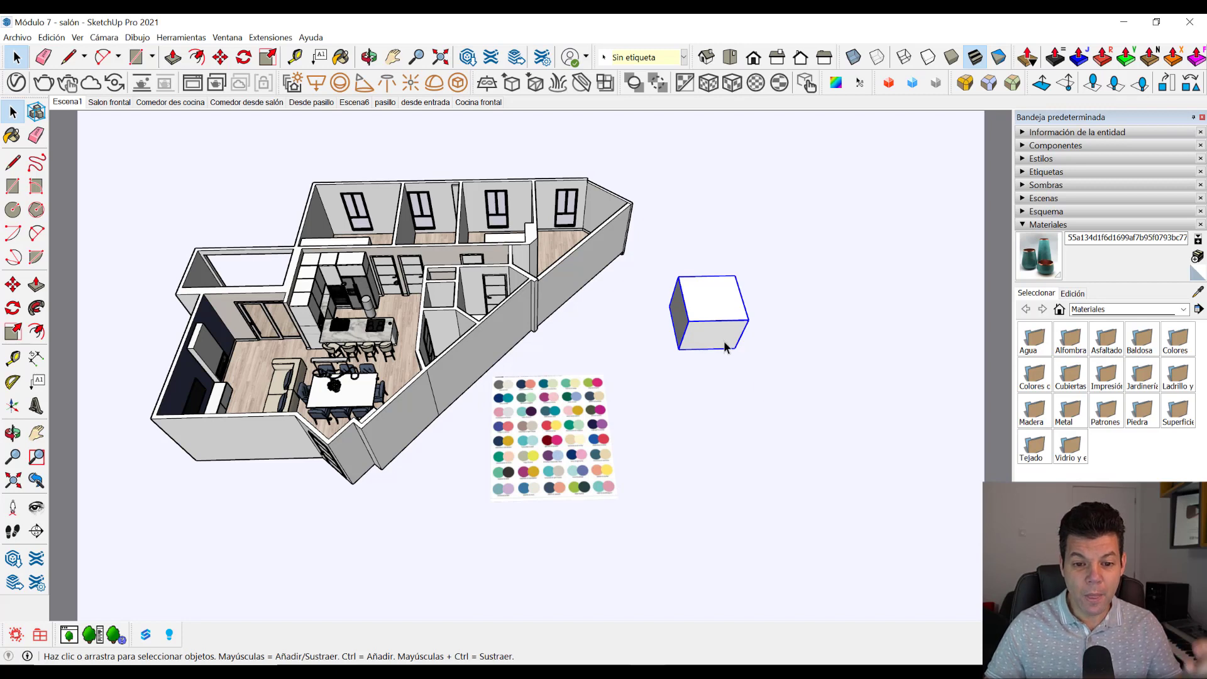
pyautogui.press('Delete')
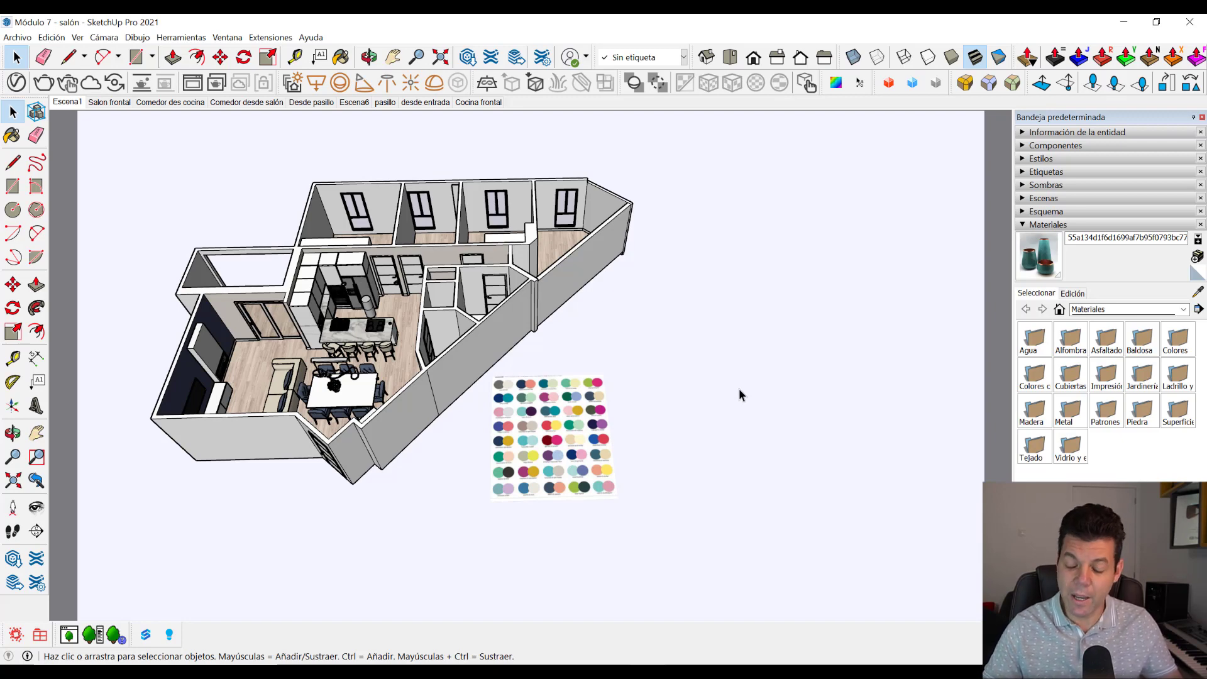
# Step: Cycle through the top, front, left, right and bottom views, then zoom into the top plan
pyautogui.press('F2')
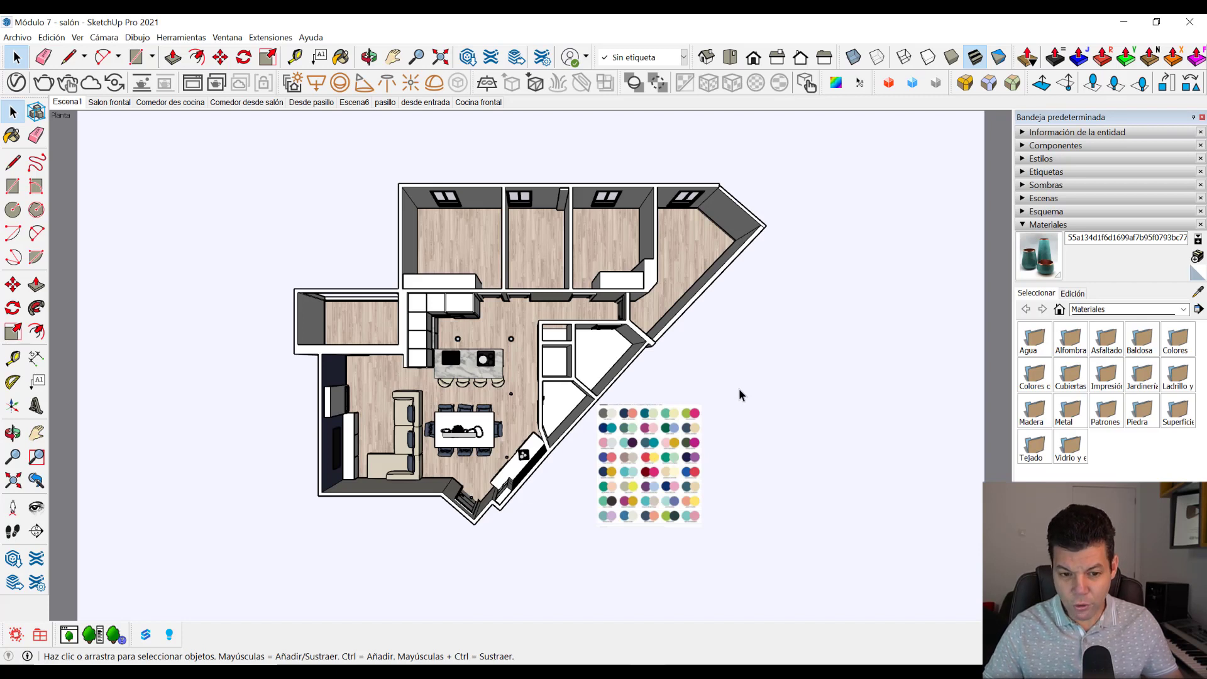
pyautogui.press('F3')
pyautogui.press('F4')
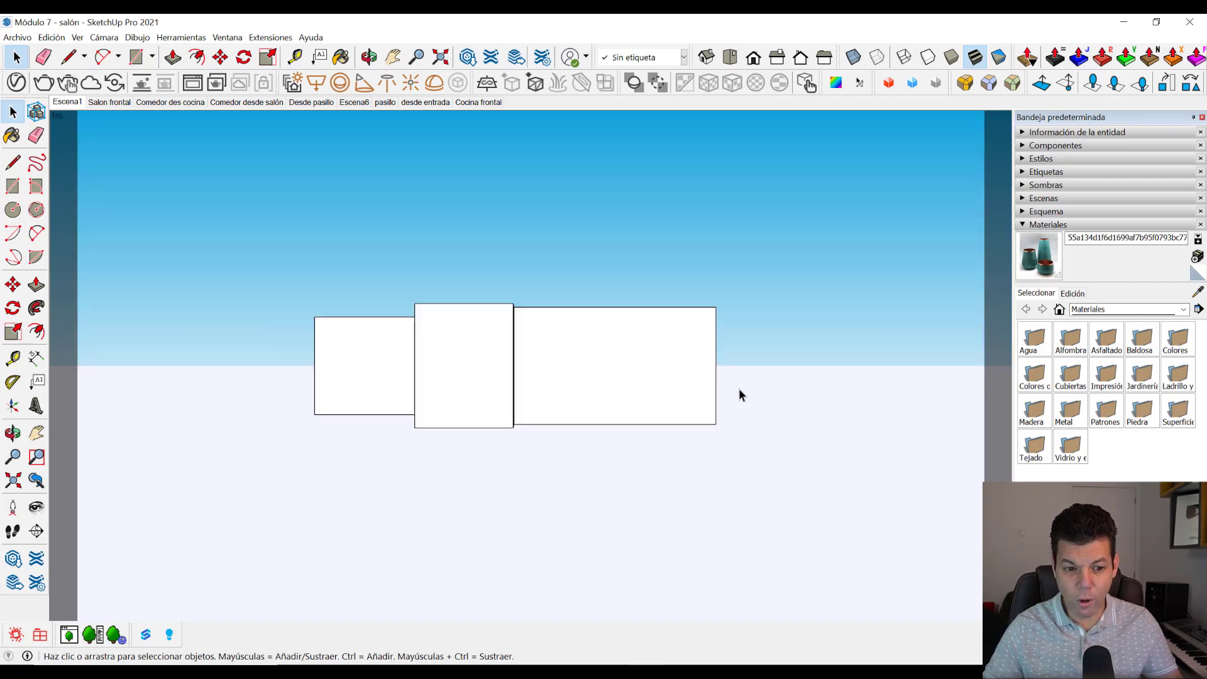
pyautogui.press('F5')
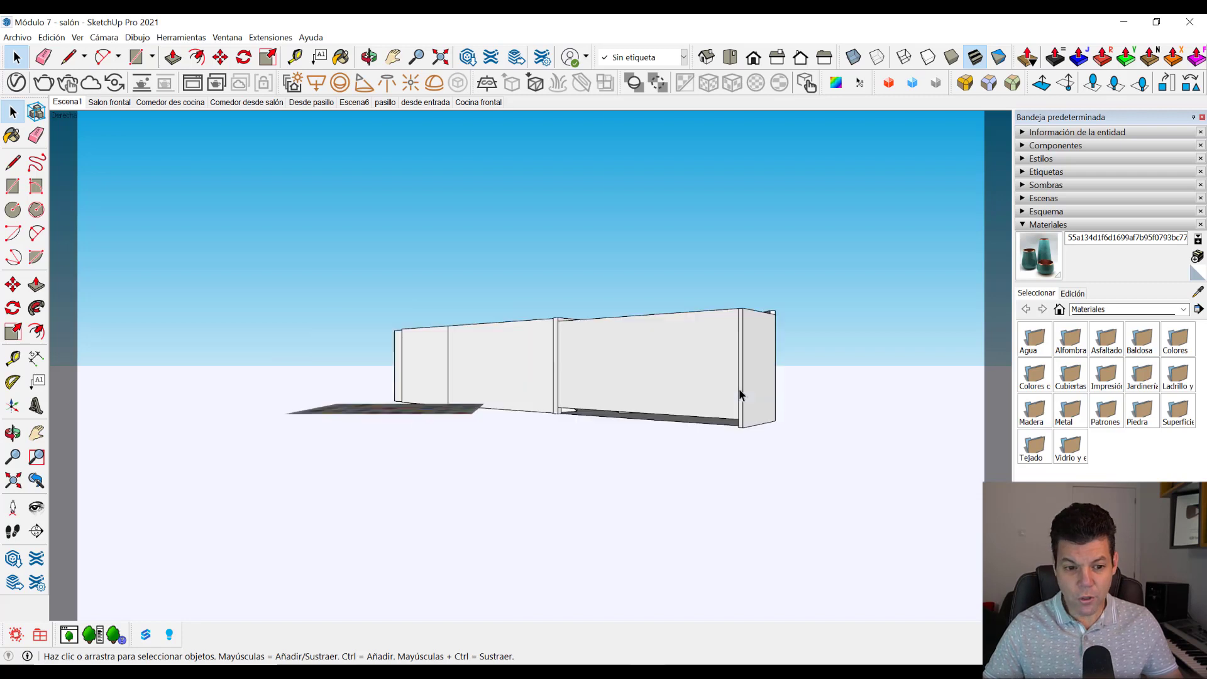
pyautogui.press('F6')
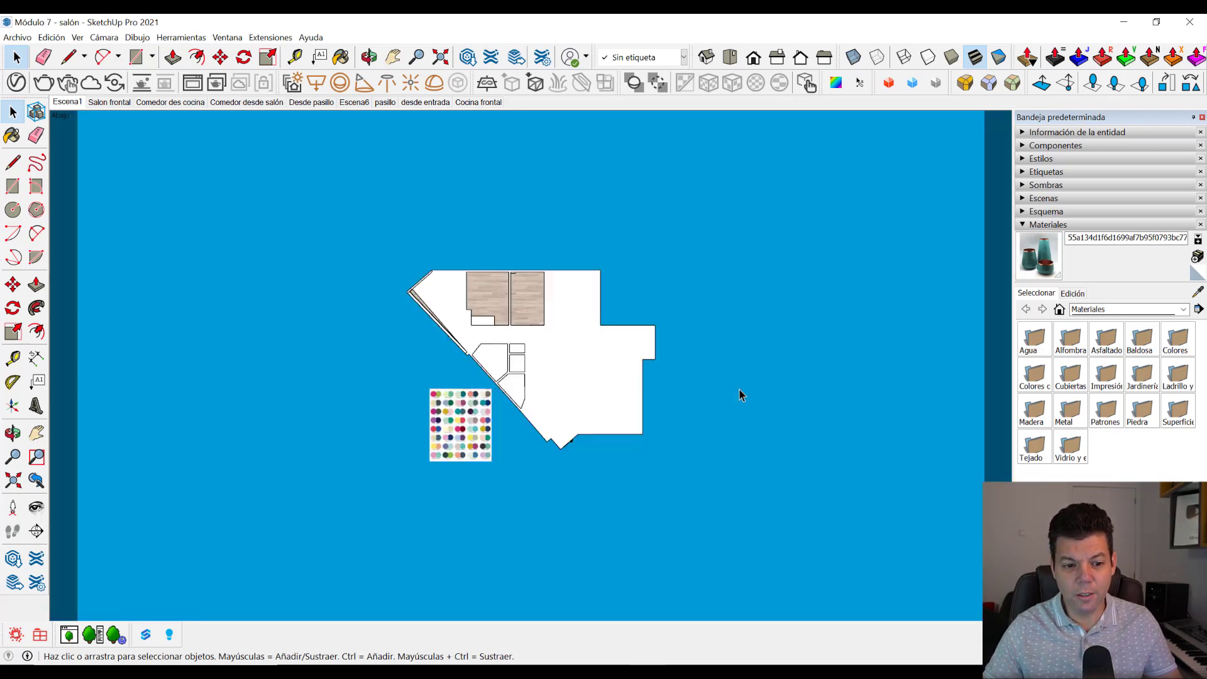
pyautogui.press('t')
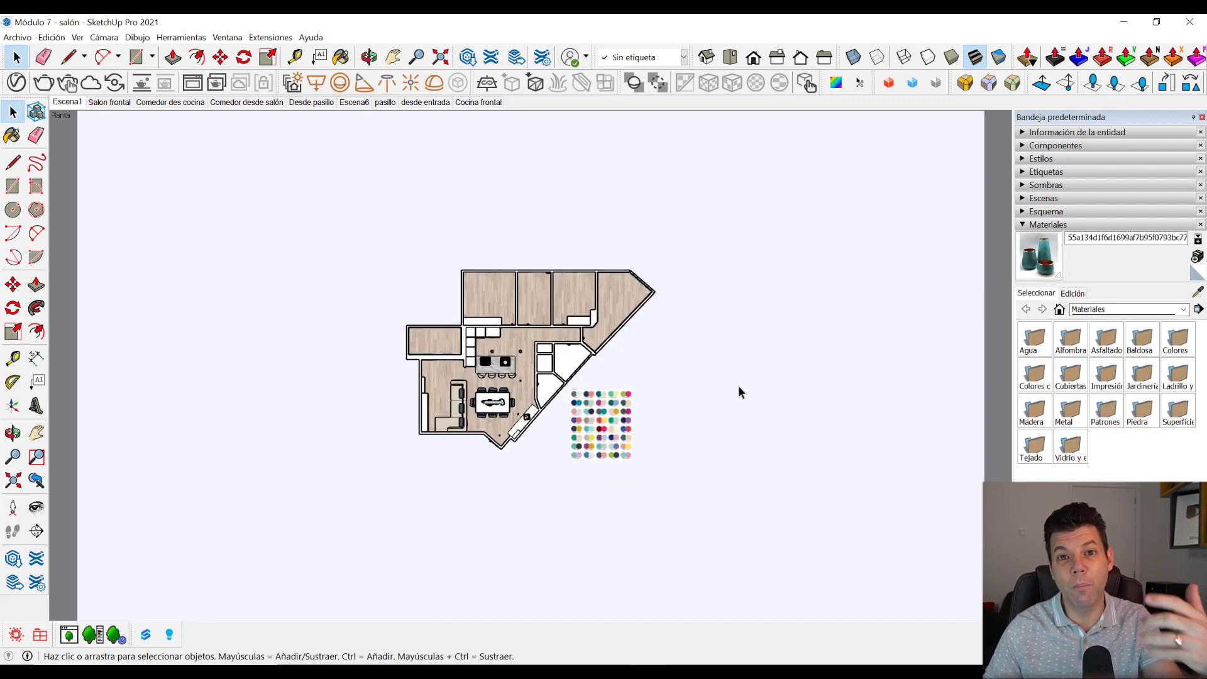
pyautogui.scroll(1, 616, 374)
pyautogui.scroll(1, 529, 374)
pyautogui.scroll(1, 516, 374)
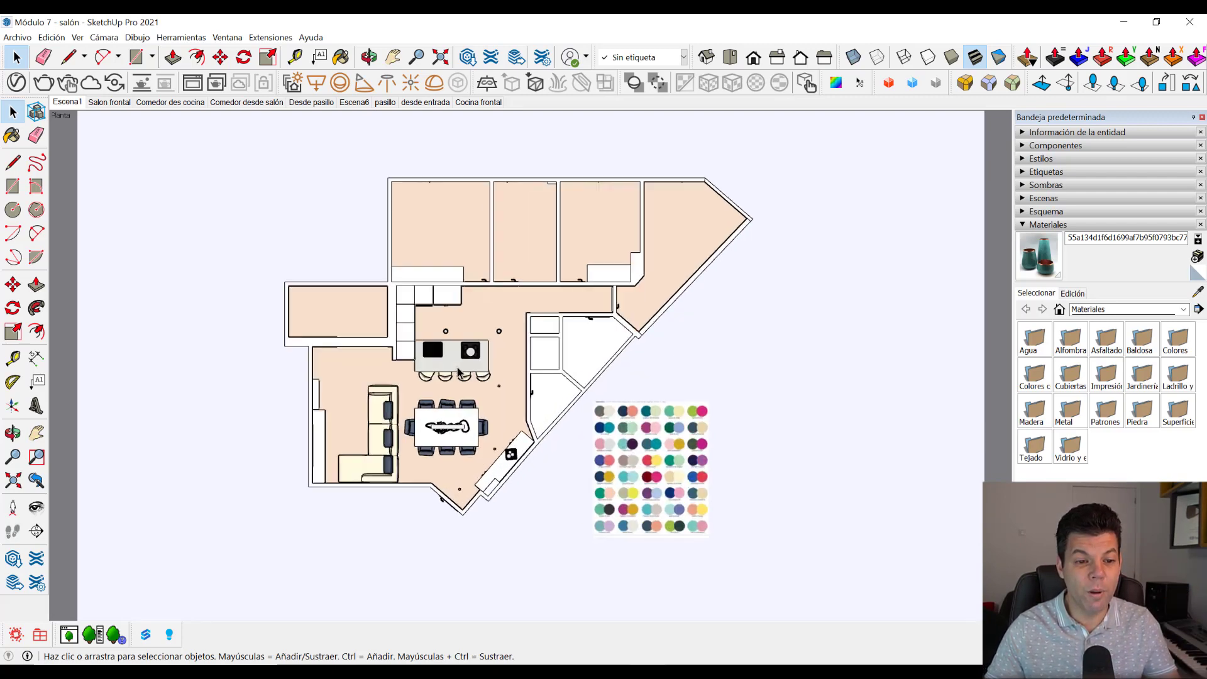
pyautogui.scroll(1, 503, 377)
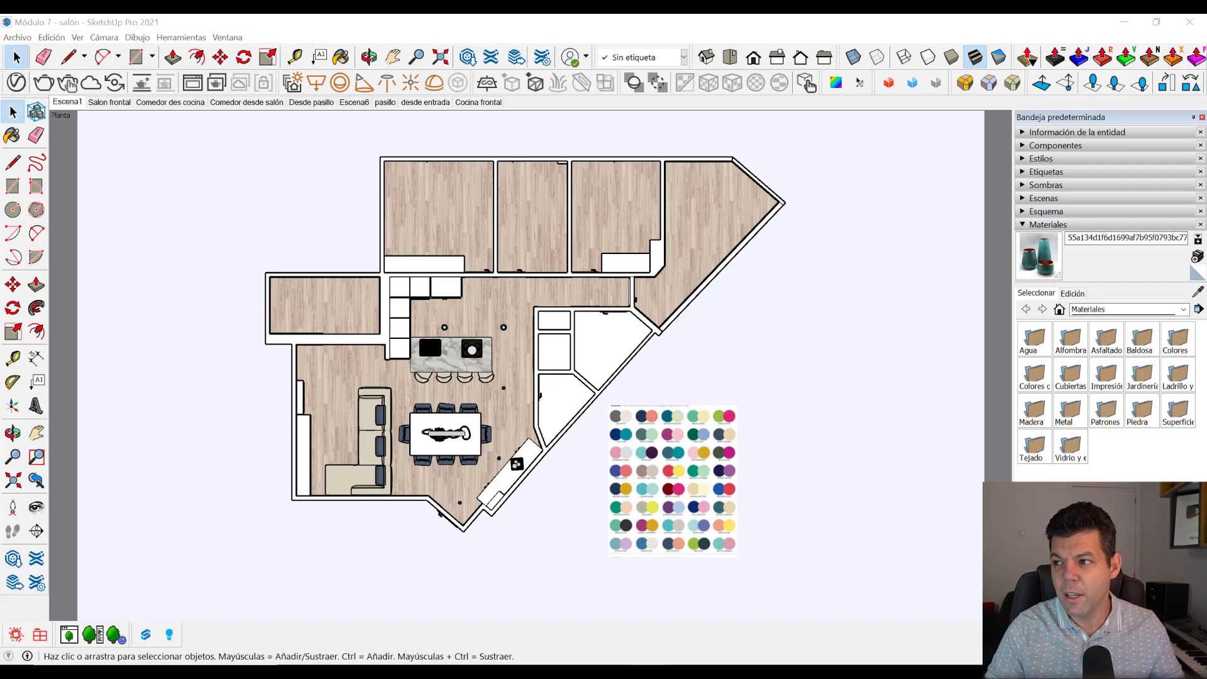
# Step: Assign Ctrl+TecNum 8 to Vistas estándar/Arriba under Mét. abreviados, confirming the reassignment
pyautogui.click(228, 39)
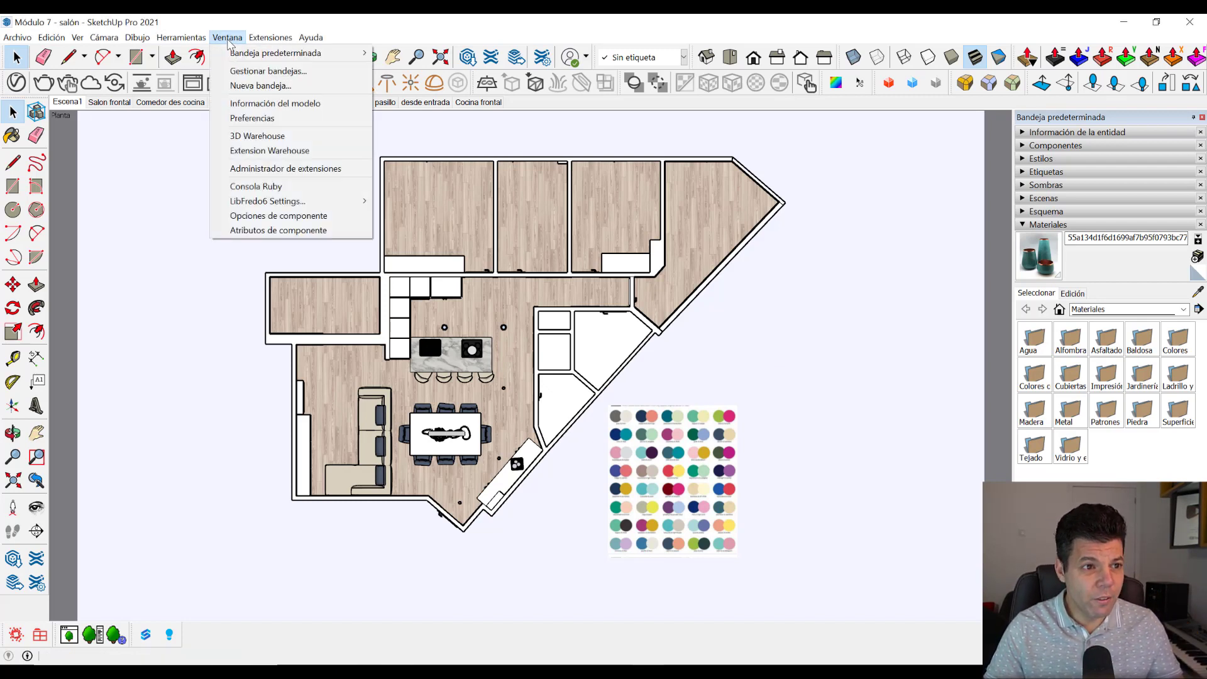
pyautogui.click(249, 119)
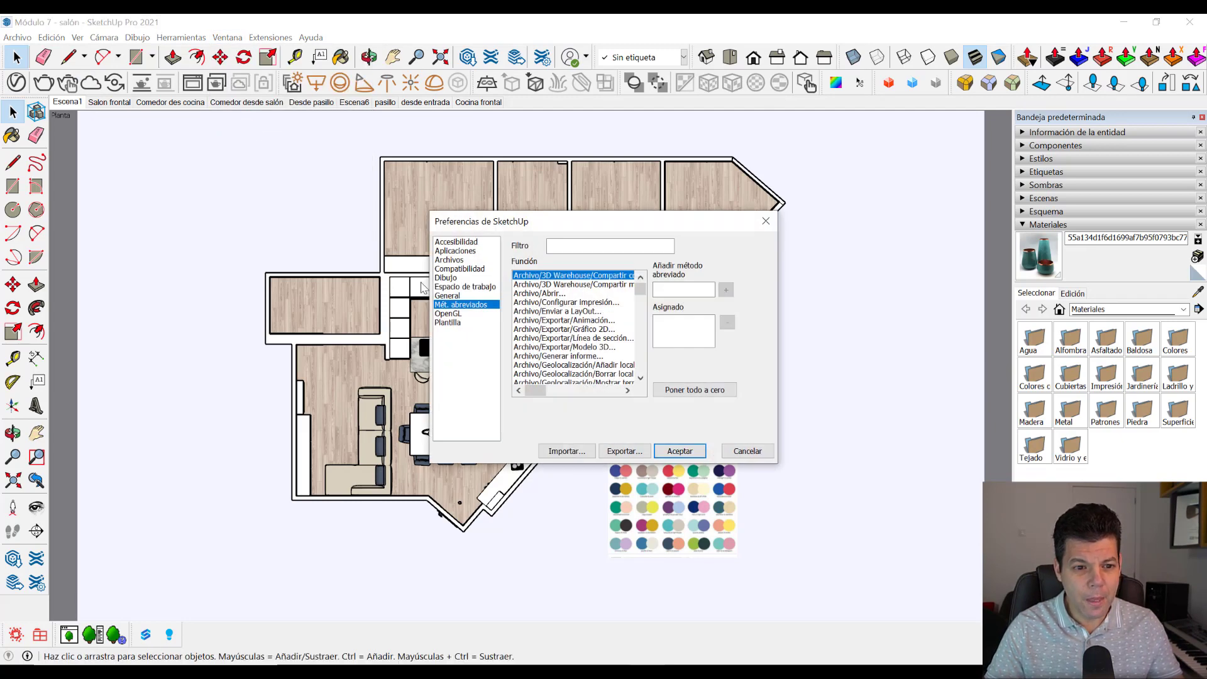
pyautogui.click(576, 247)
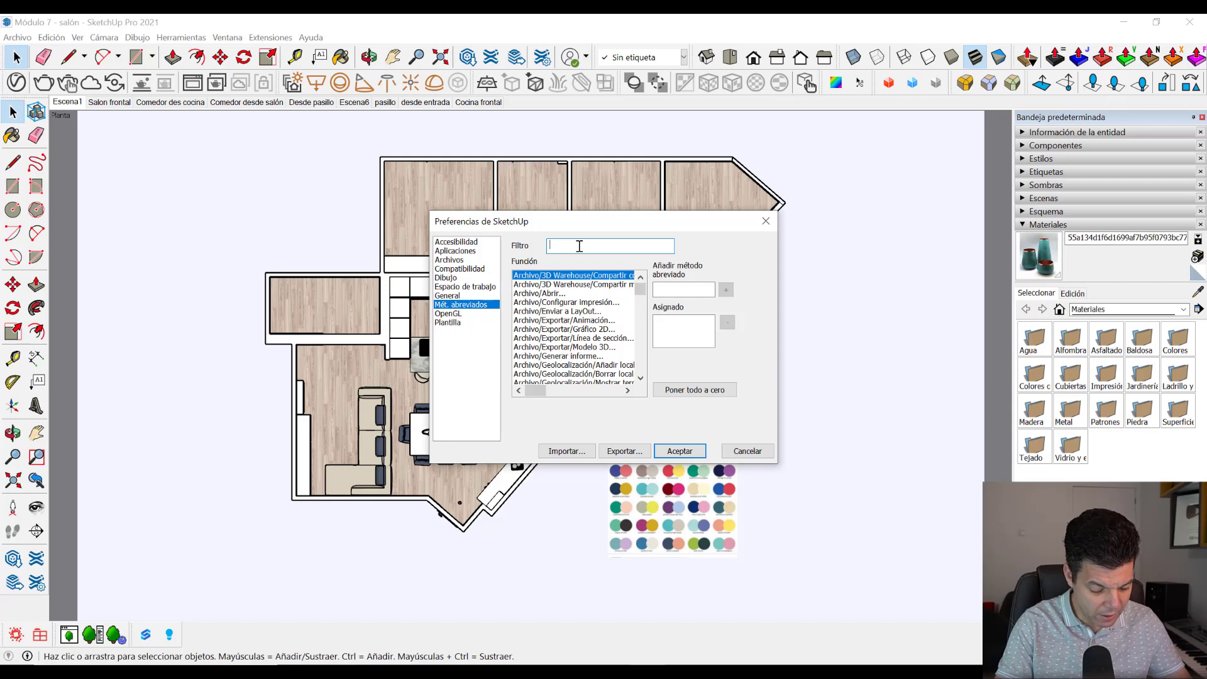
pyautogui.write('vist')
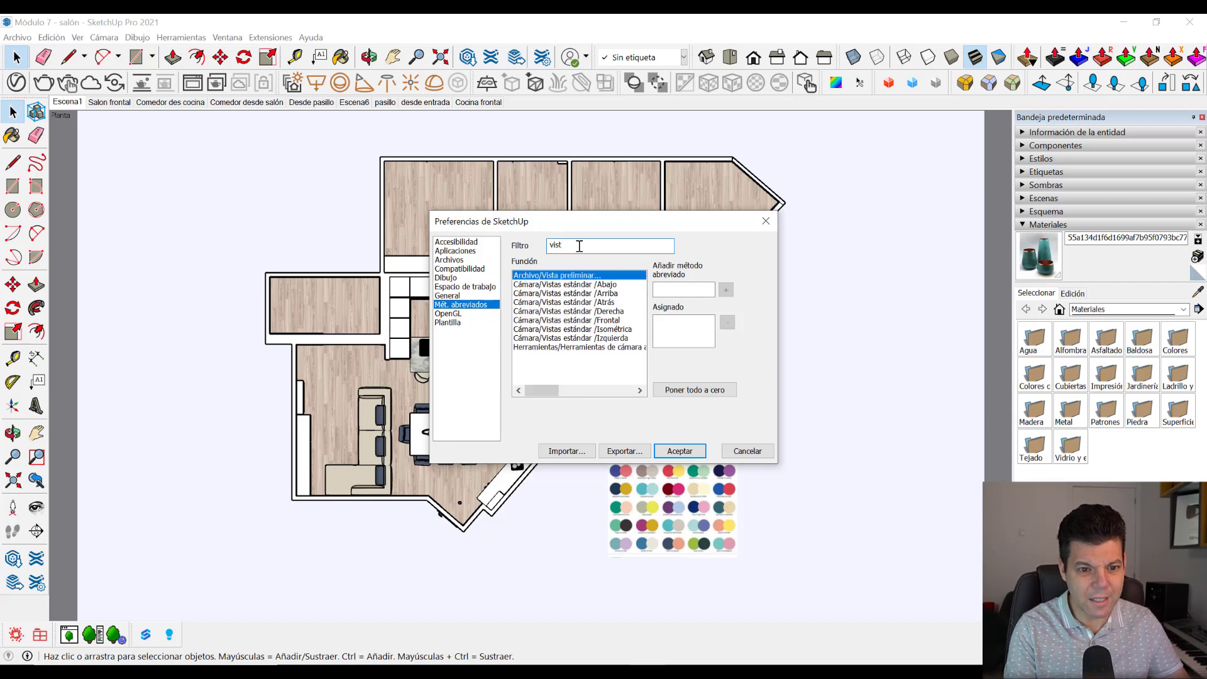
pyautogui.write('as')
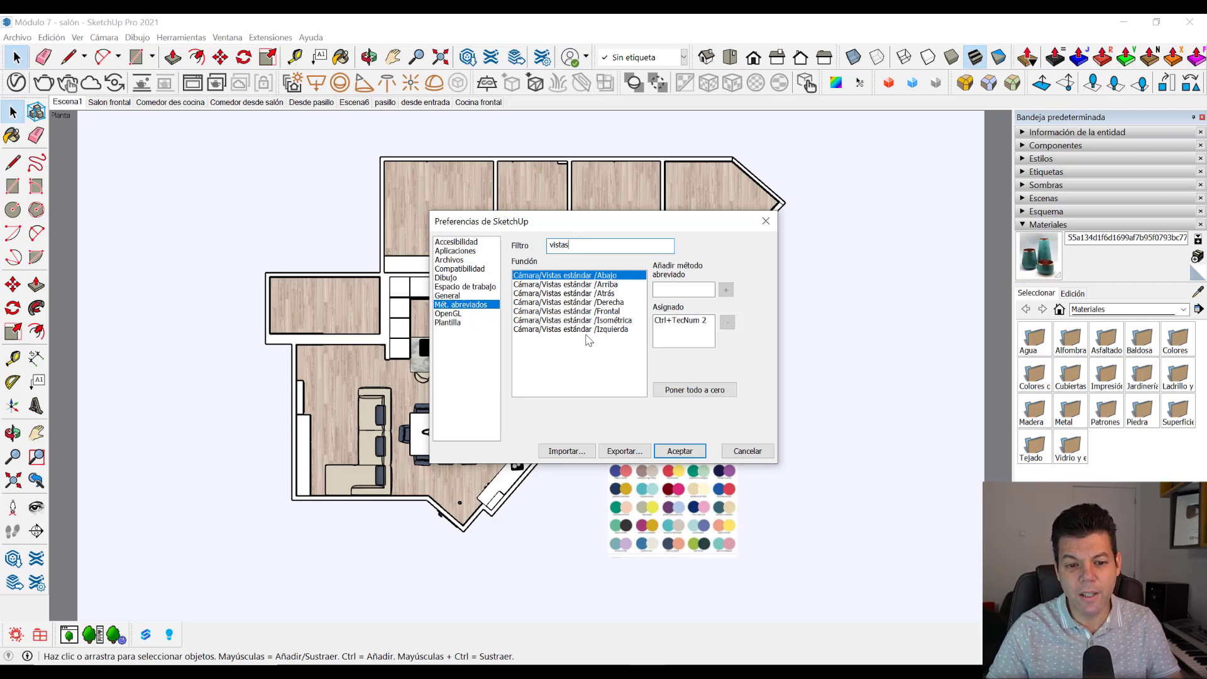
pyautogui.click(569, 284)
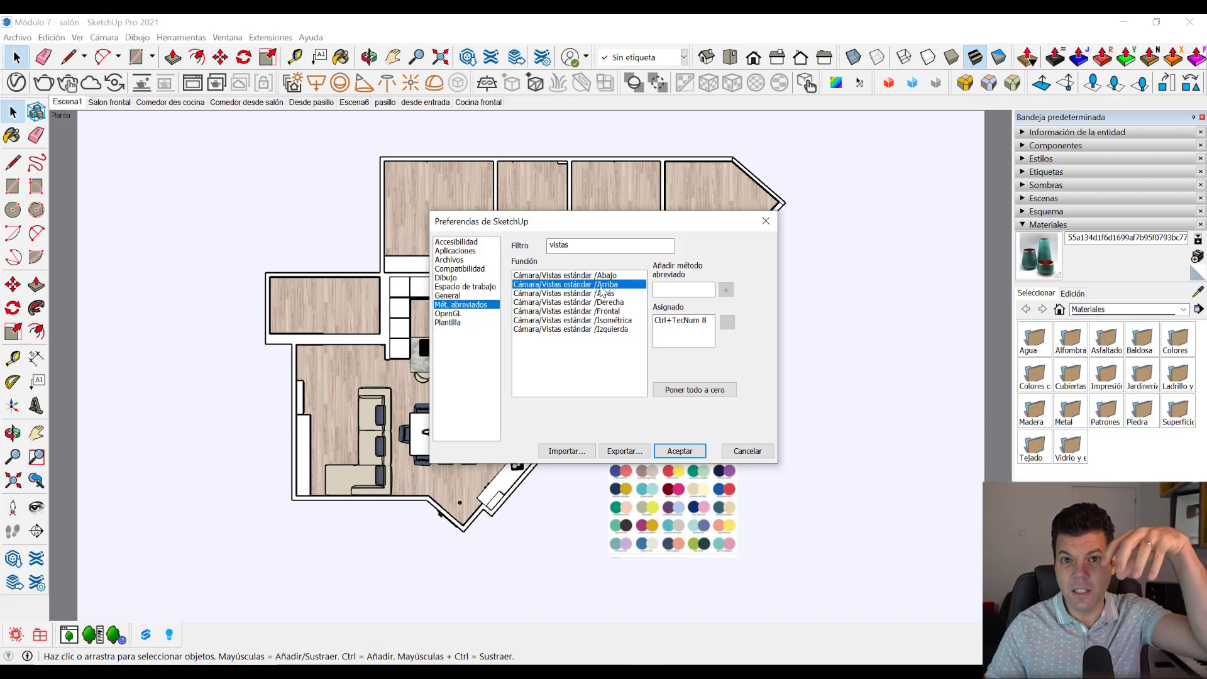
pyautogui.click(674, 287)
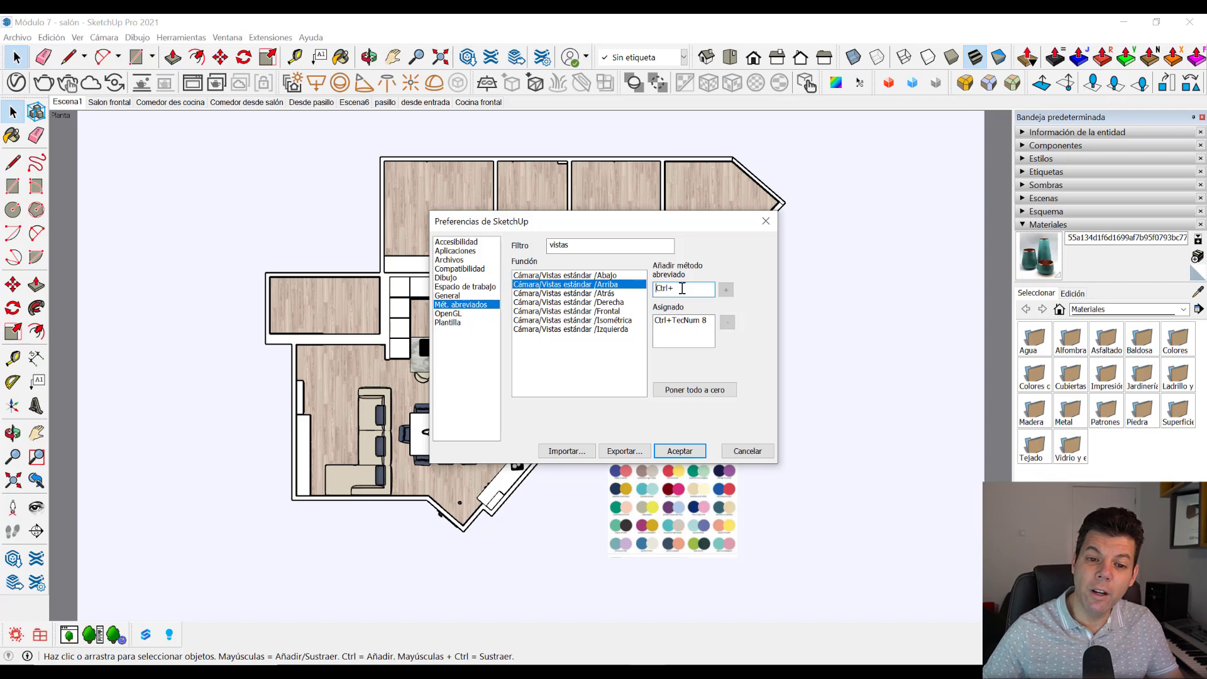
pyautogui.press('ctrl+KP_8')
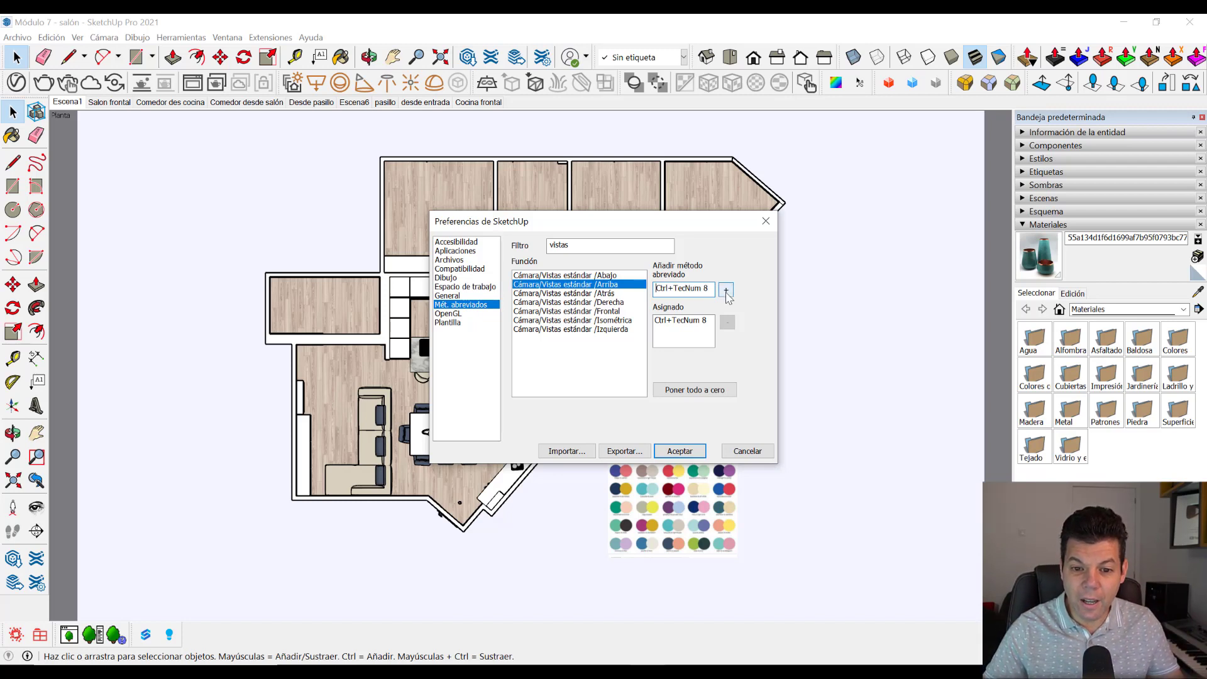
pyautogui.click(727, 292)
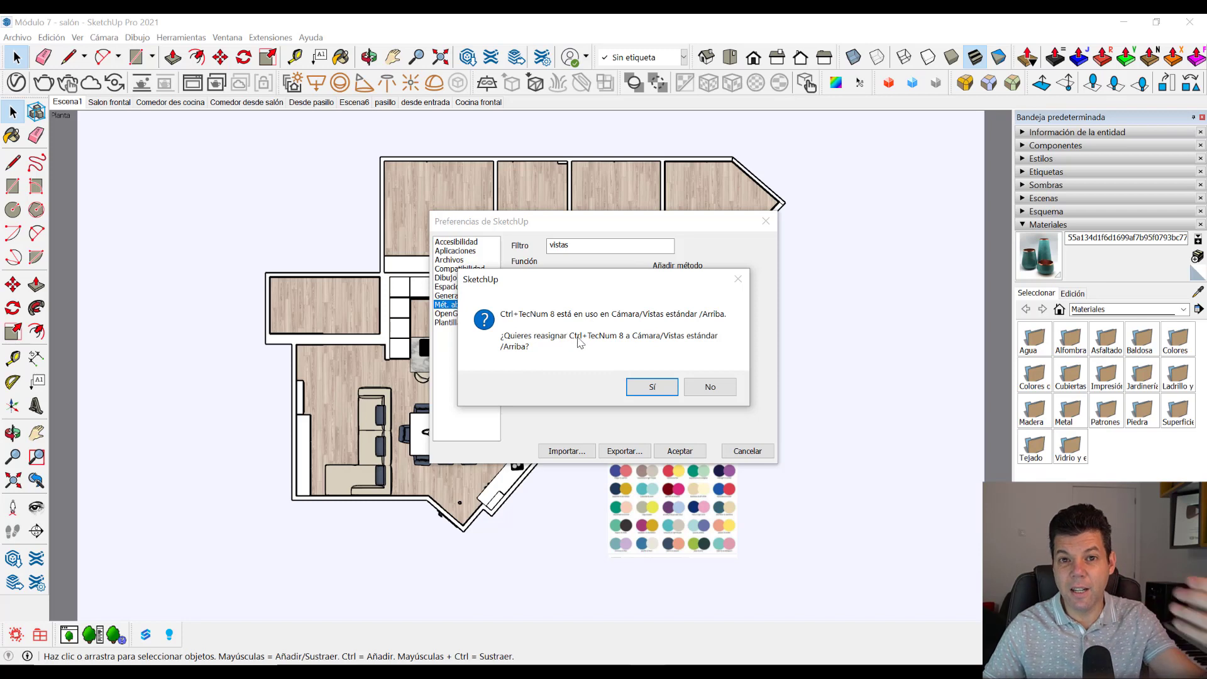
pyautogui.click(647, 390)
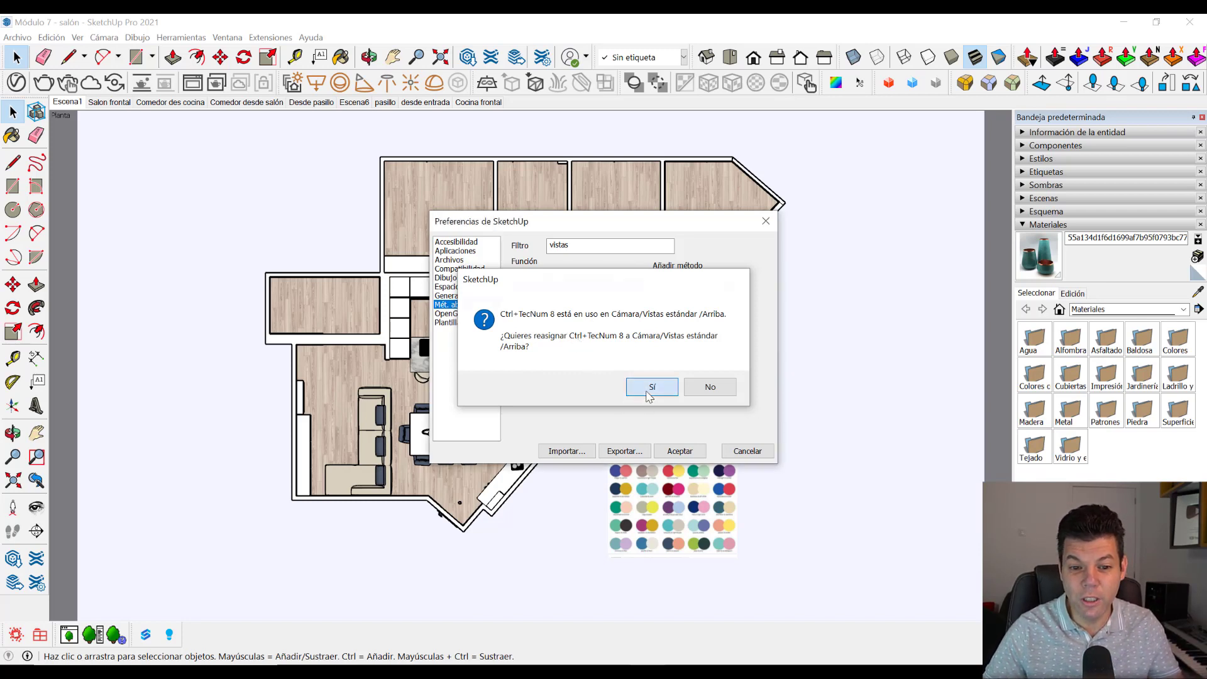
pyautogui.click(680, 451)
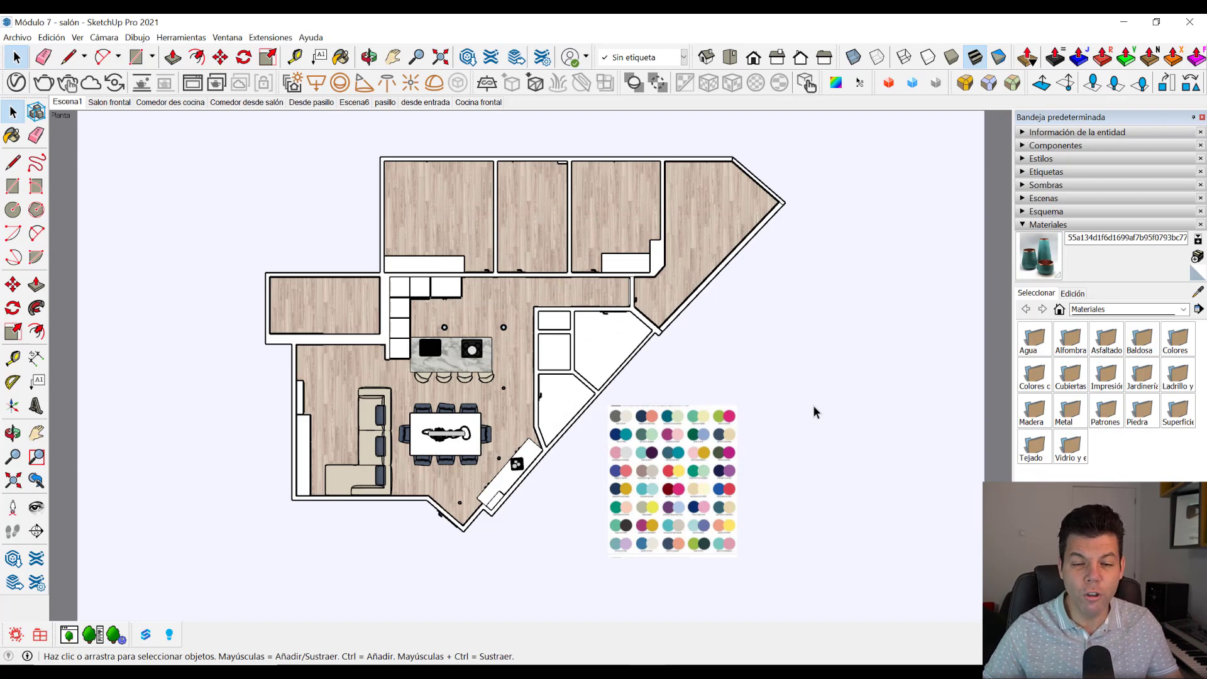
# Step: Show the front elevation, return to the top plan, and toggle perspective with F4
pyautogui.press('F3')
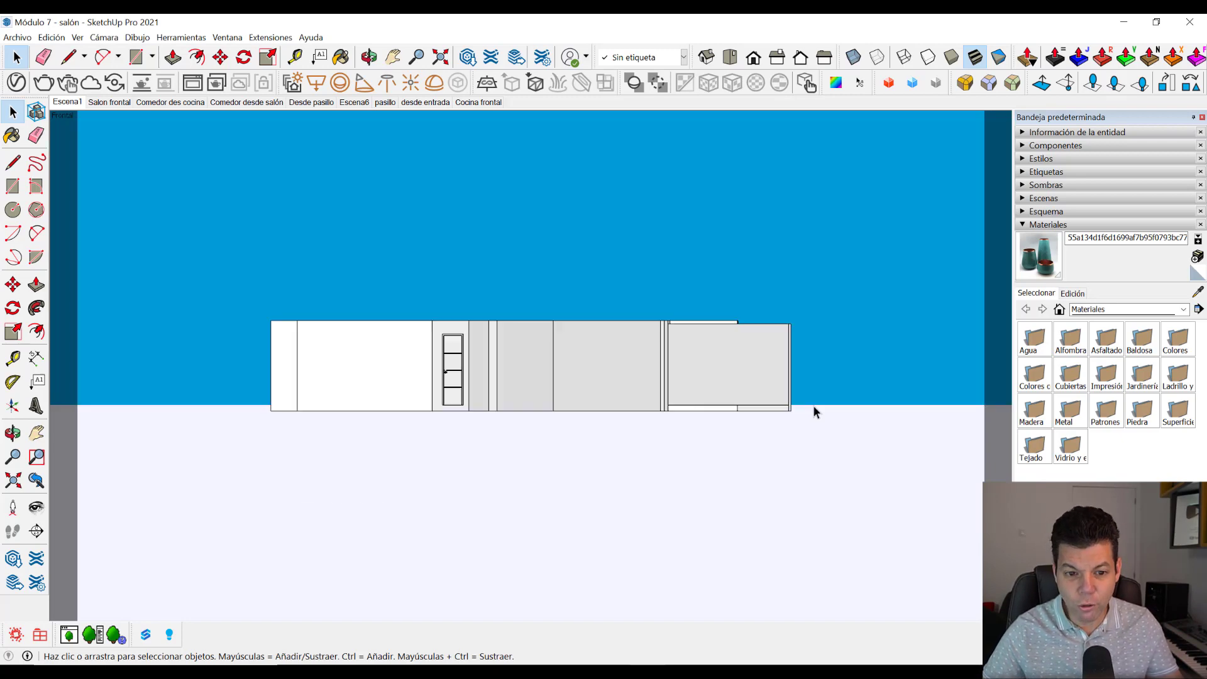
pyautogui.press('F2')
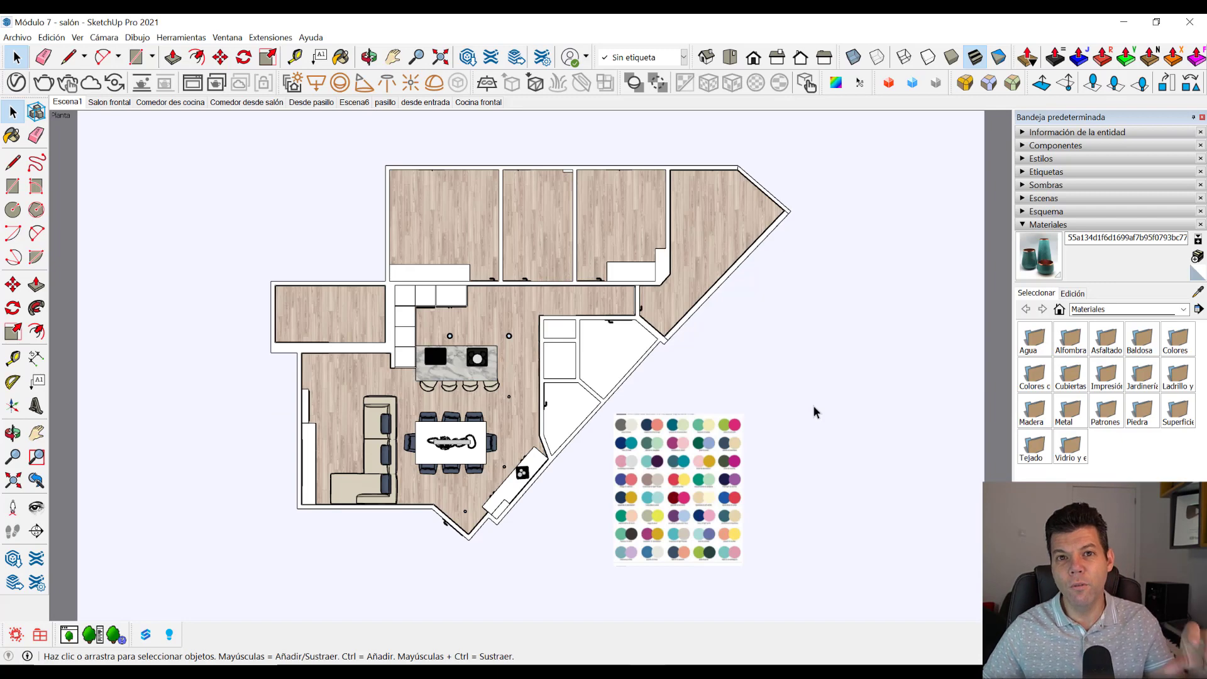
pyautogui.press('F4')
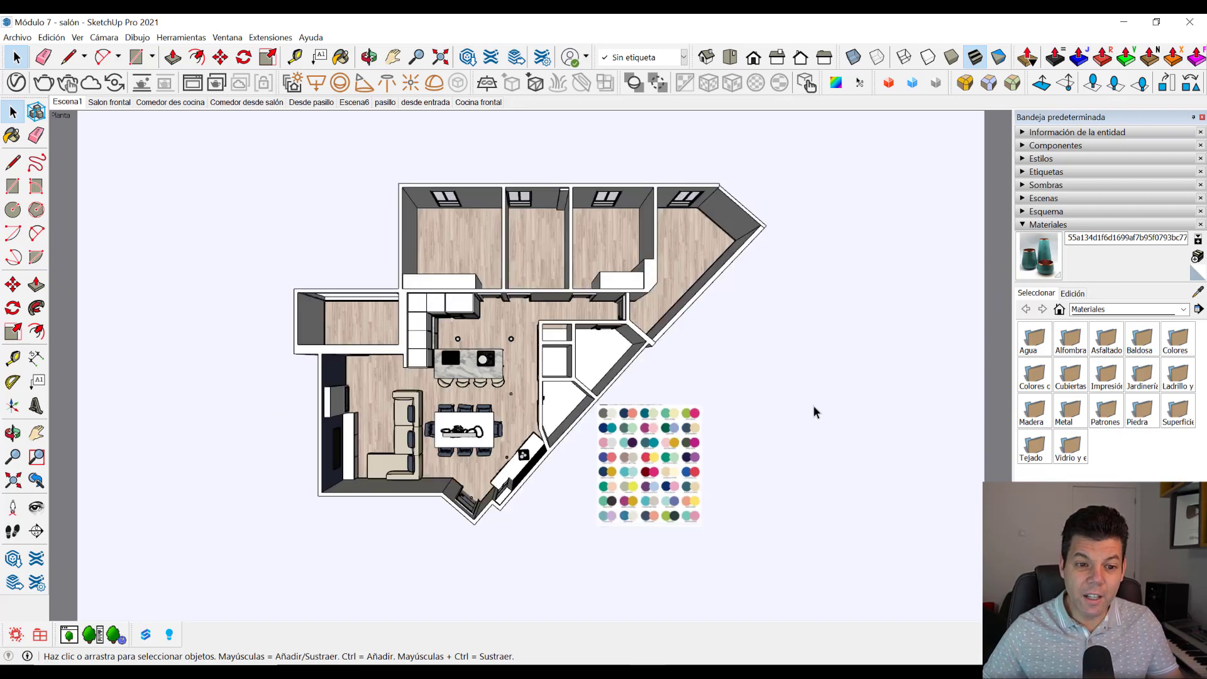
# Step: Alternate between the front and top views with F3 and F2 to test the shortcuts
pyautogui.press('F3')
pyautogui.press('F2')
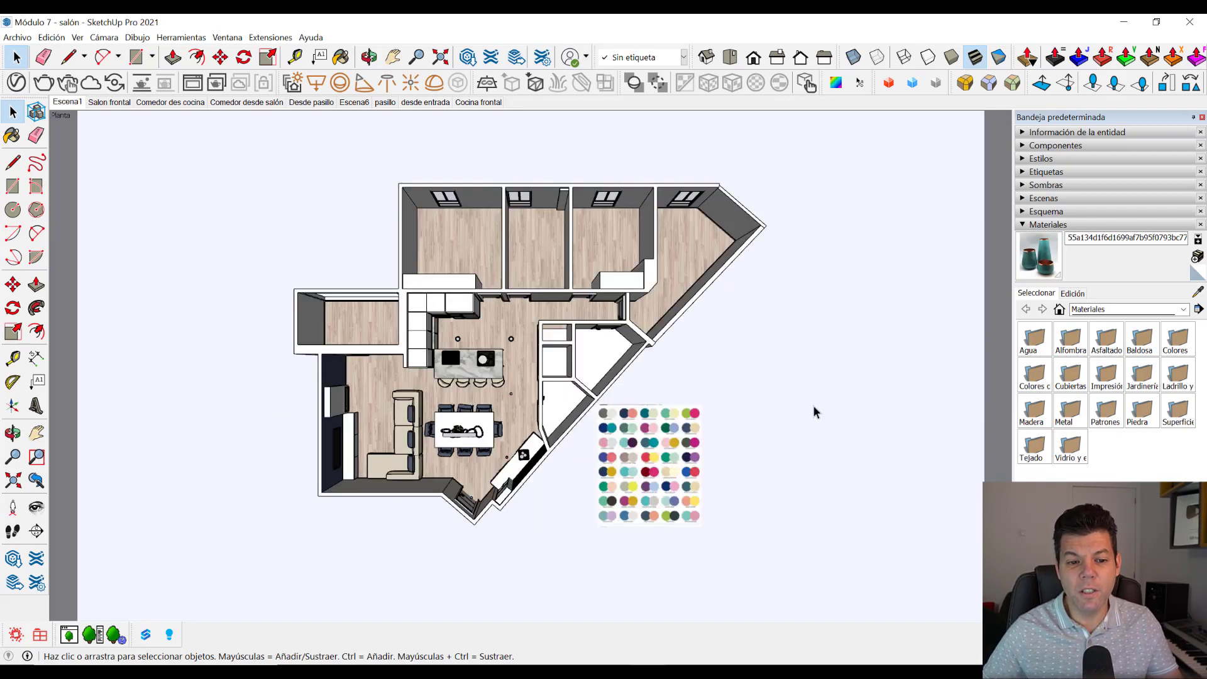
pyautogui.press('F3')
pyautogui.press('F2')
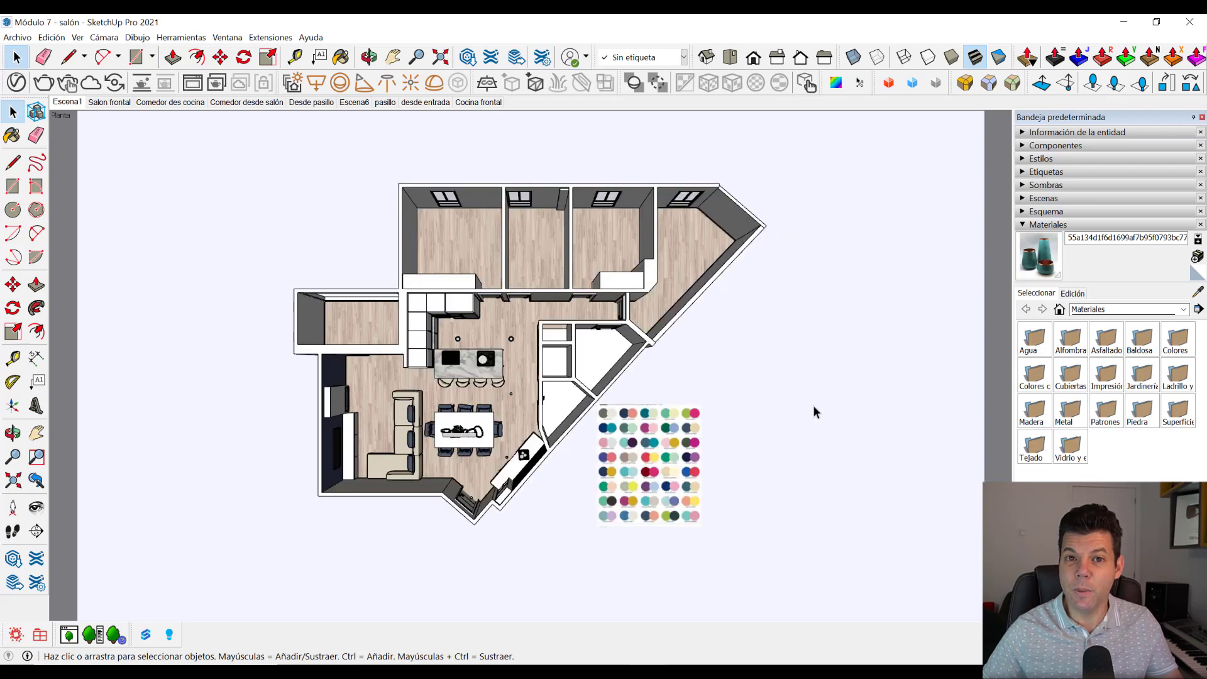
pyautogui.press('F3')
pyautogui.press('F2')
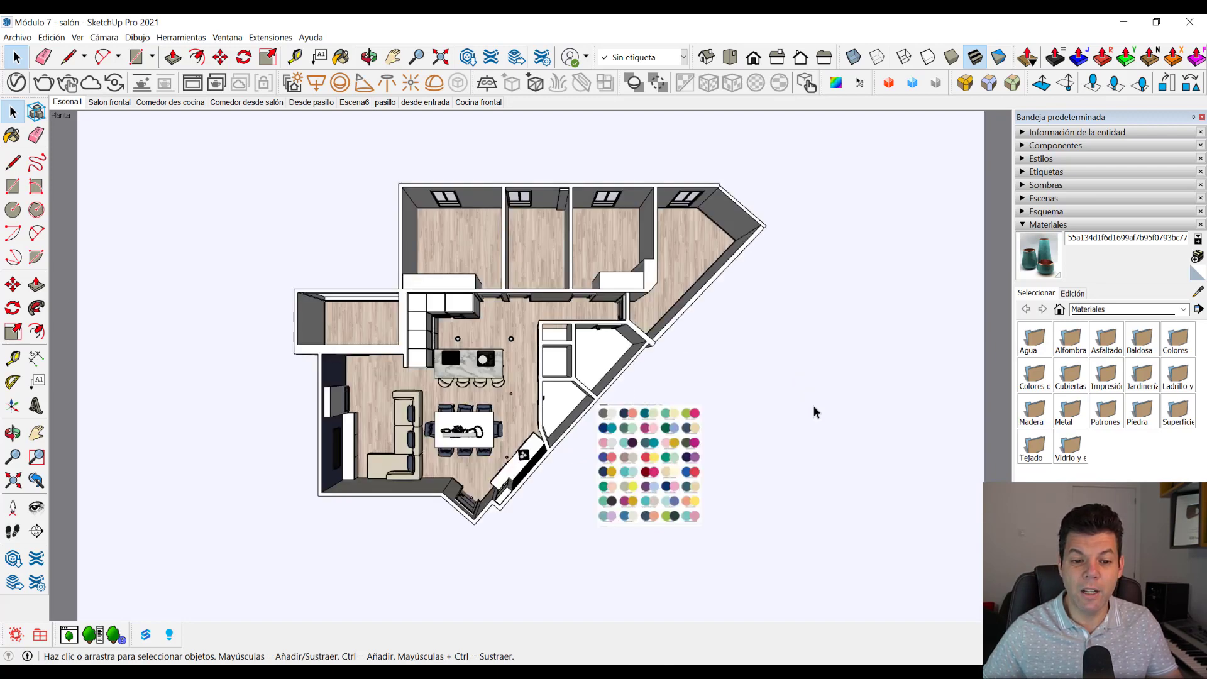
pyautogui.press('F3')
pyautogui.press('F2')
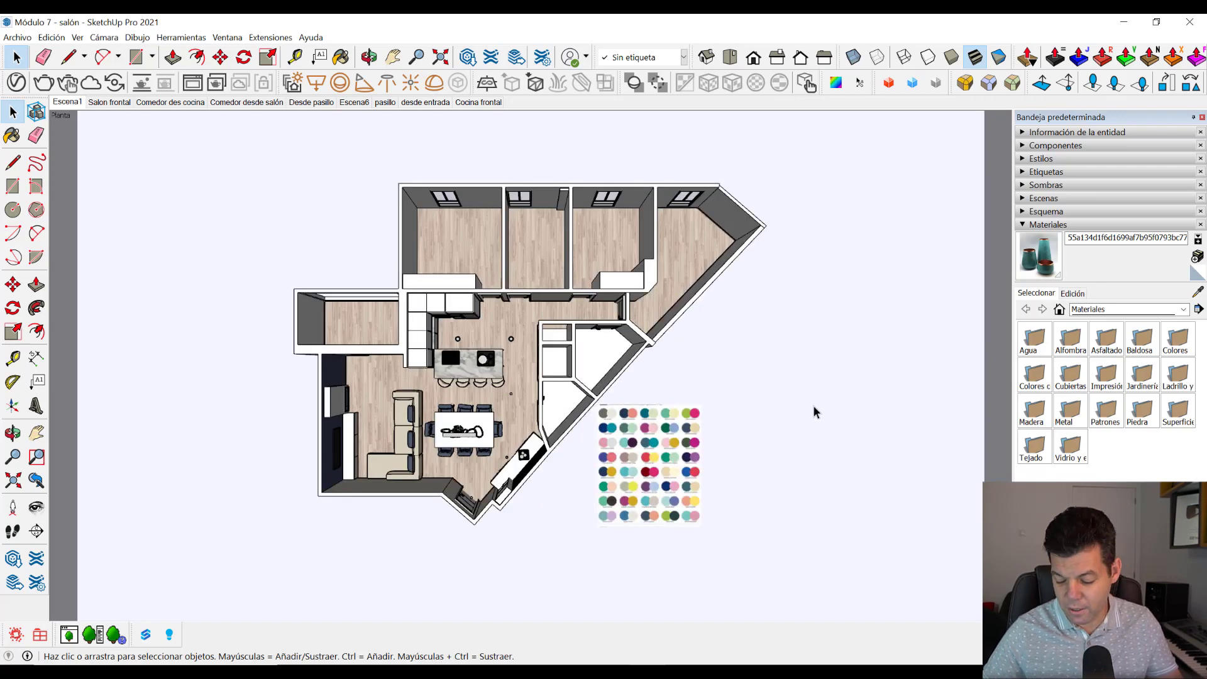
pyautogui.press('F3')
pyautogui.press('F2')
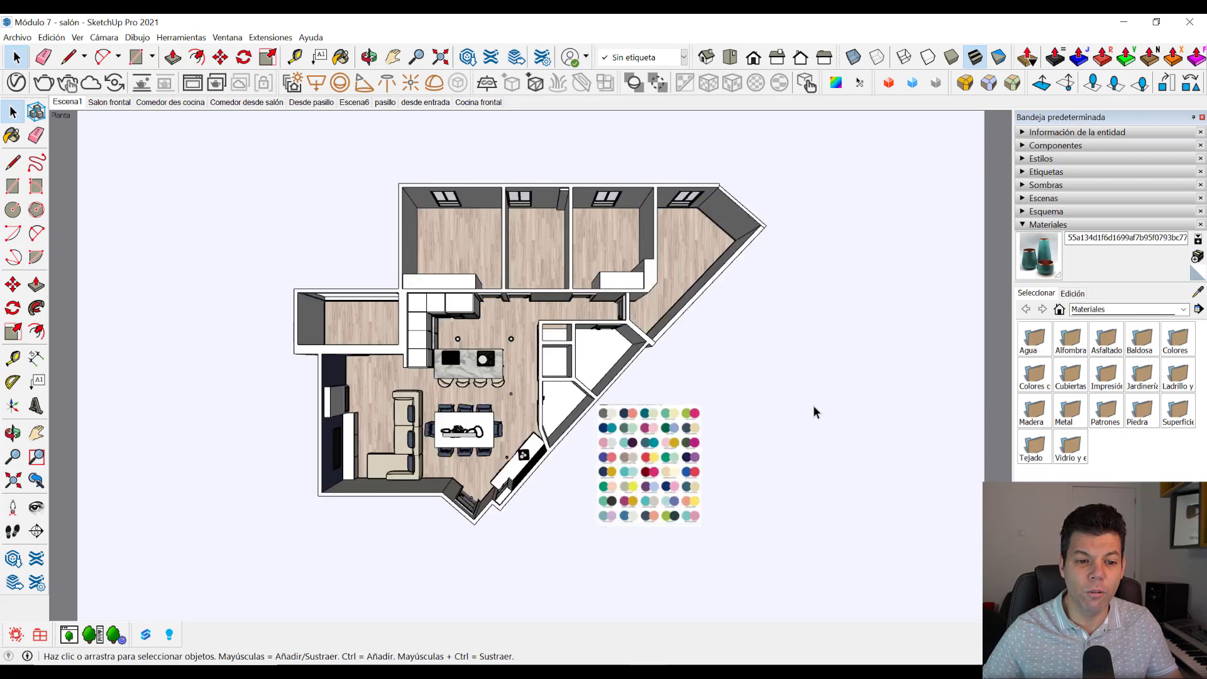
pyautogui.press('F3')
pyautogui.press('F2')
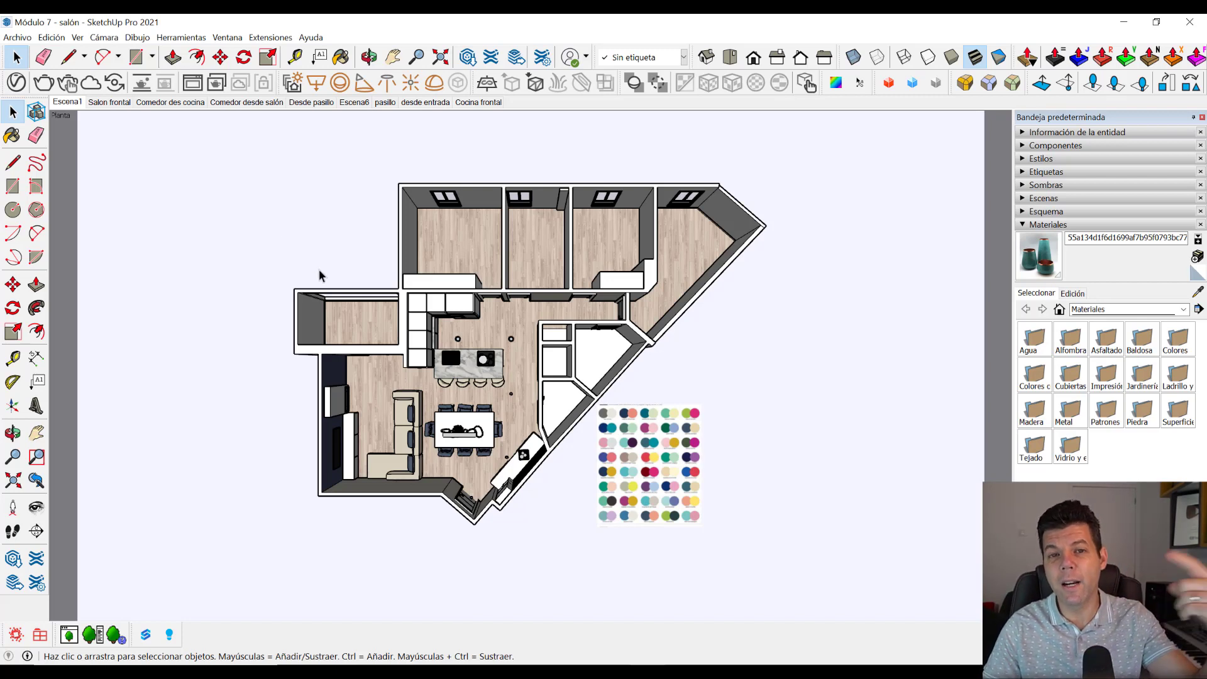
# Step: Zoom in on the dining table, orbit into 3D, and enter the table-and-chairs group
pyautogui.scroll(1, 463, 446)
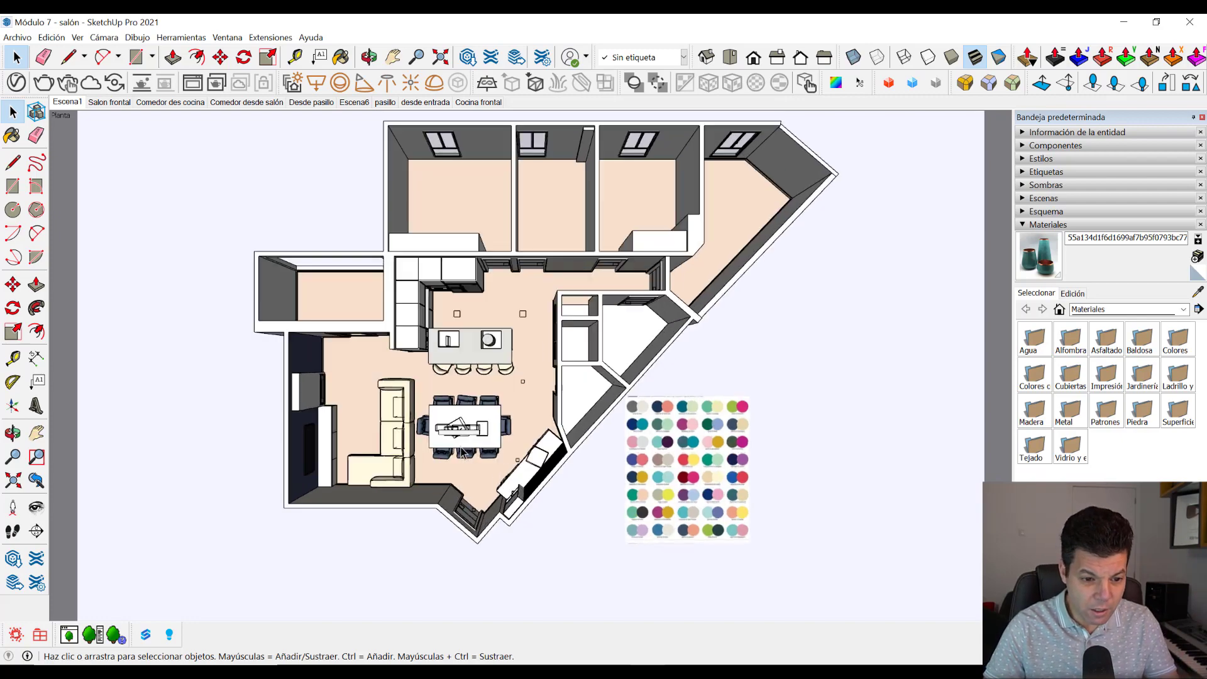
pyautogui.scroll(2, 447, 443)
pyautogui.scroll(2, 438, 443)
pyautogui.scroll(2, 438, 442)
pyautogui.moveTo(425, 425)
pyautogui.mouseDown(button='middle')
pyautogui.moveTo(501, 408)
pyautogui.moveTo(501, 429)
pyautogui.moveTo(535, 424)
pyautogui.moveTo(478, 444)
pyautogui.mouseUp(button='middle')
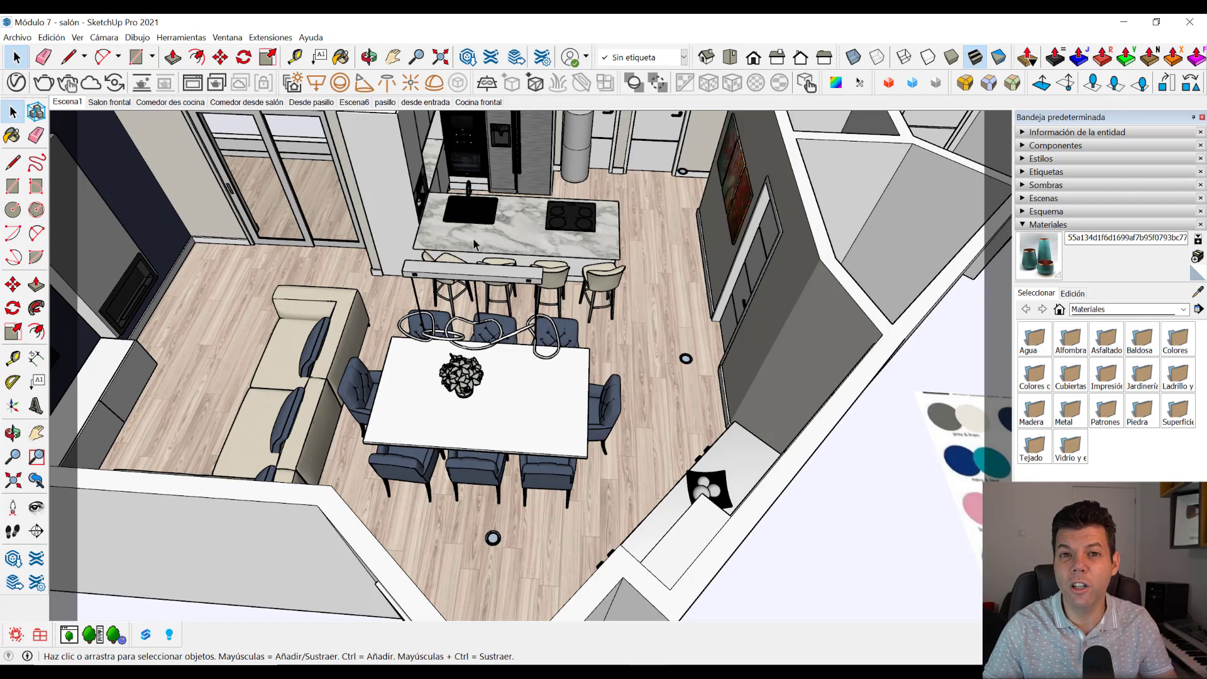
pyautogui.doubleClick(504, 411)
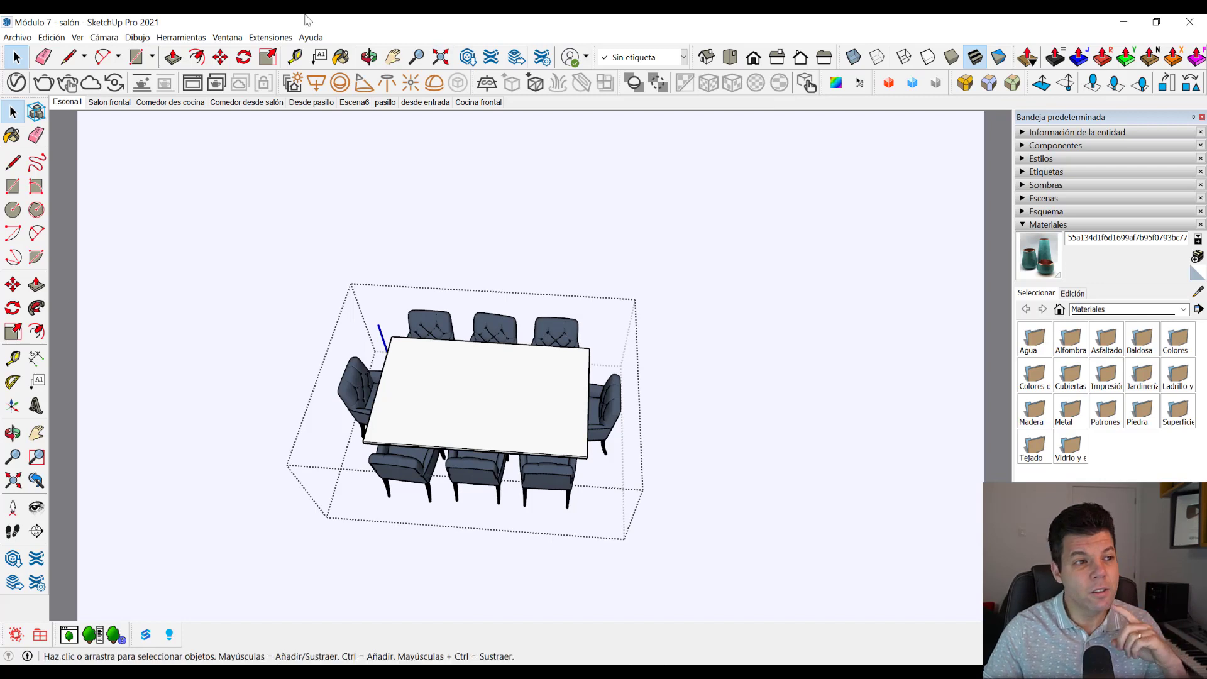
# Step: Use the Component Edit view options while leaving and re-entering the dining table group
pyautogui.click(77, 37)
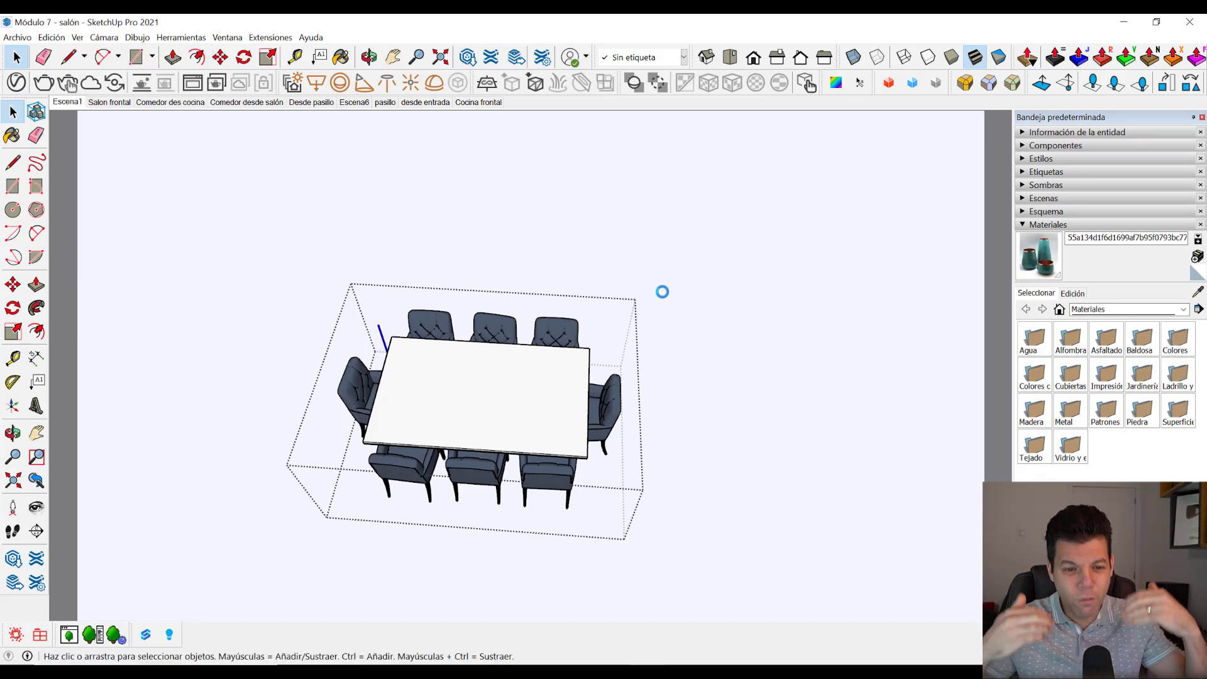
pyautogui.click(546, 391)
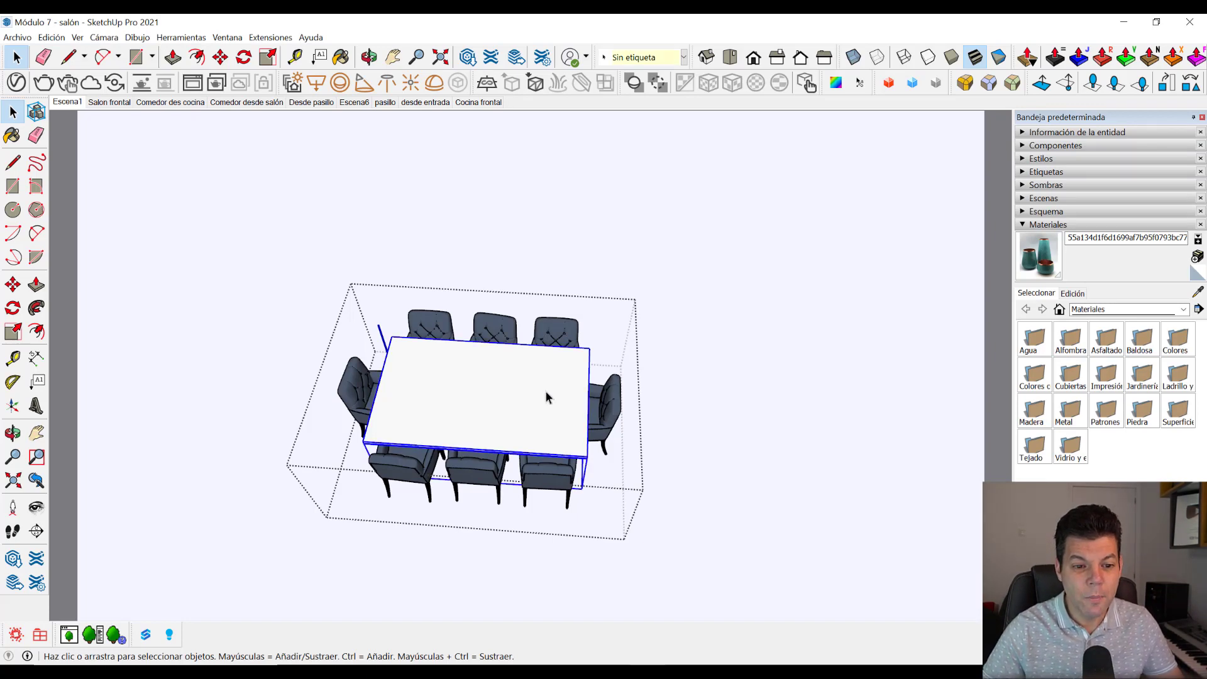
pyautogui.click(712, 372)
pyautogui.doubleClick(511, 405)
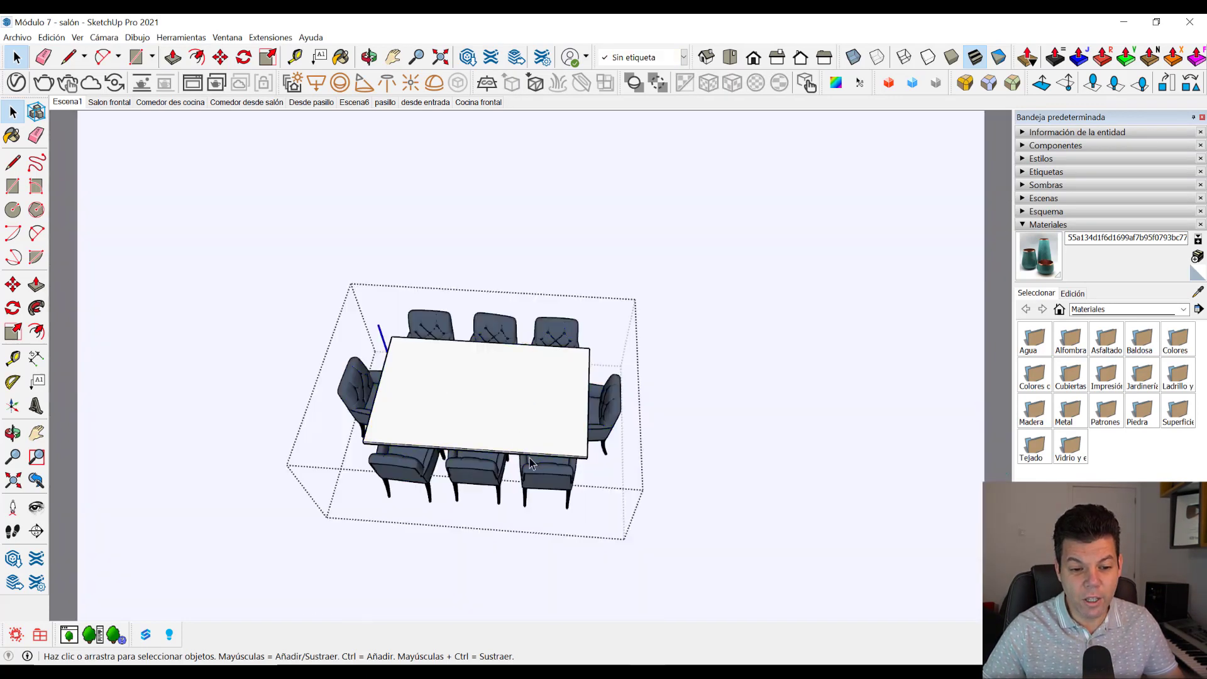
pyautogui.moveTo(515, 421)
pyautogui.mouseDown(button='middle')
pyautogui.moveTo(545, 453)
pyautogui.moveTo(563, 433)
pyautogui.mouseUp(button='middle')
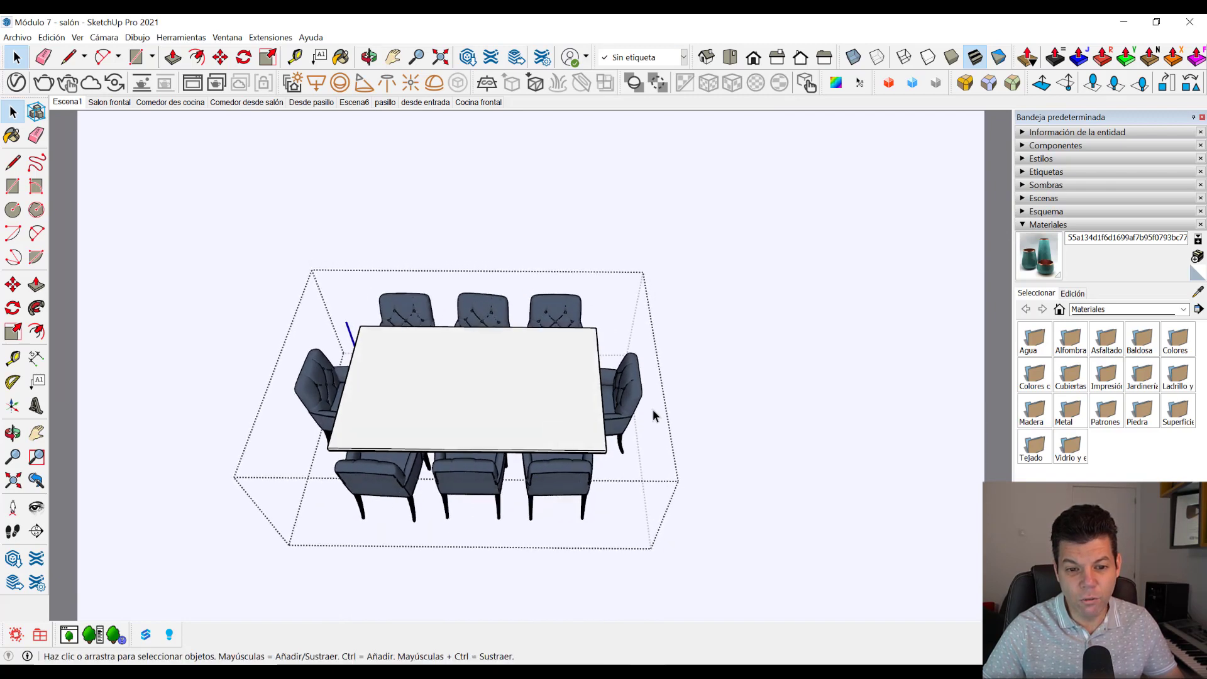
pyautogui.click(713, 373)
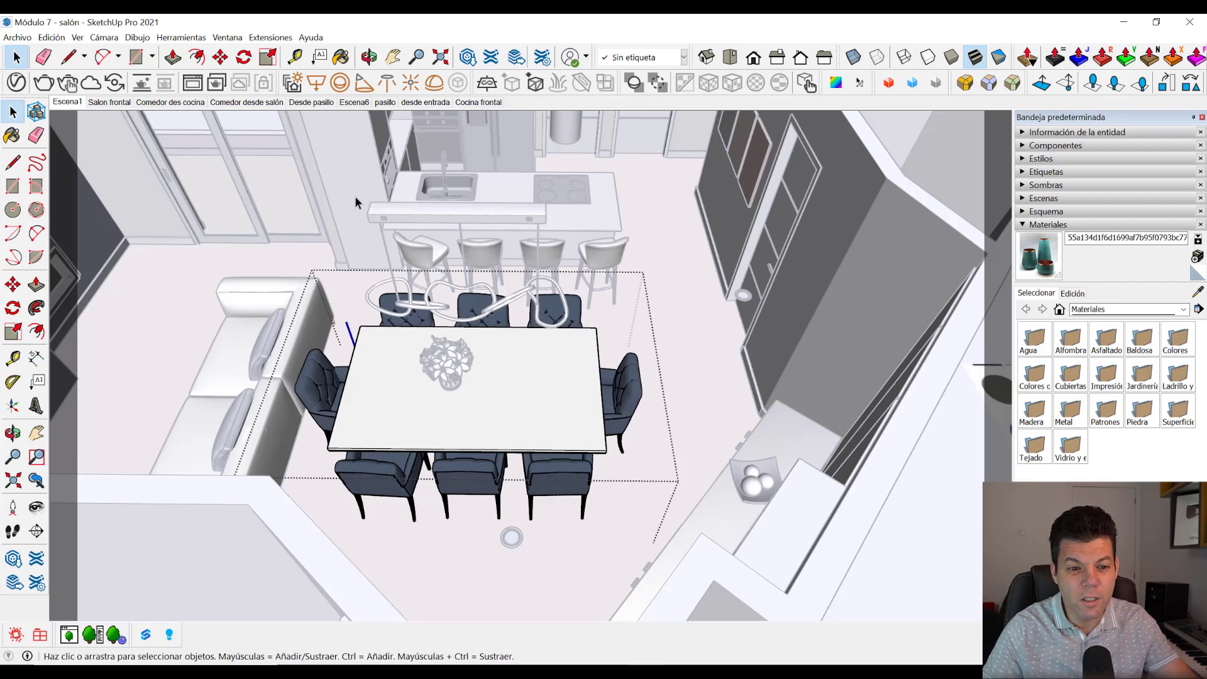
# Step: Hide the rest of the model with Ctrl+H, exit group editing, and select the table group
pyautogui.scroll(2, 709, 380)
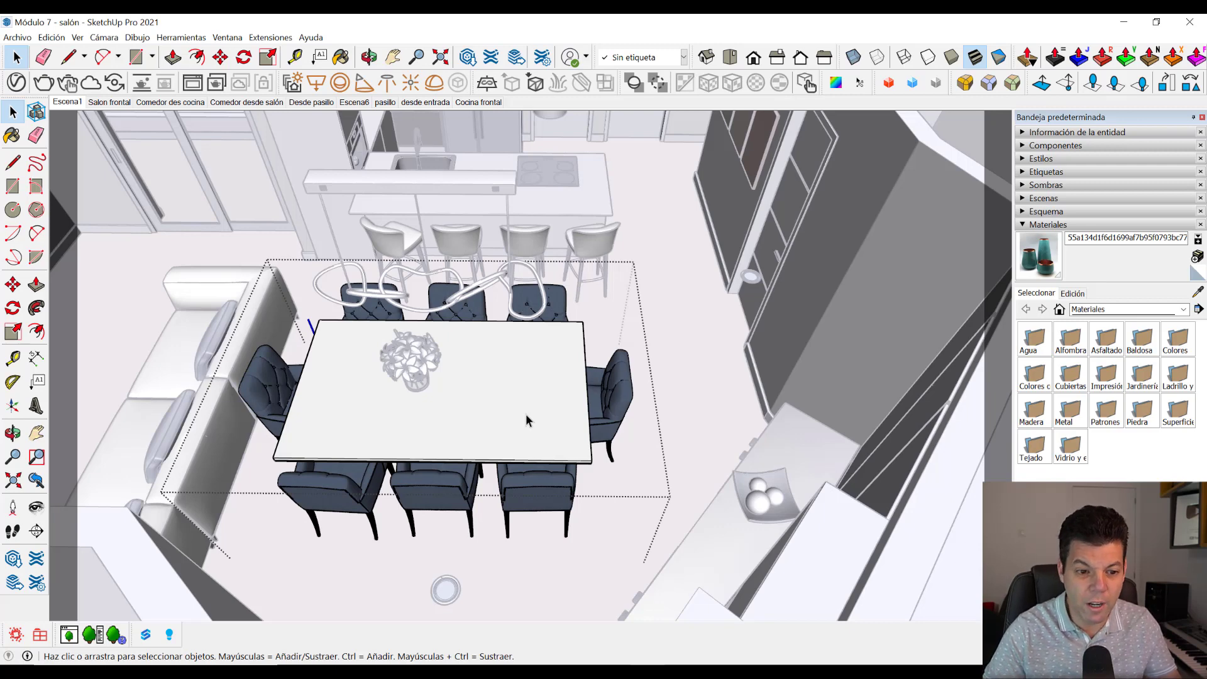
pyautogui.hotkey('ctrl', 'h')
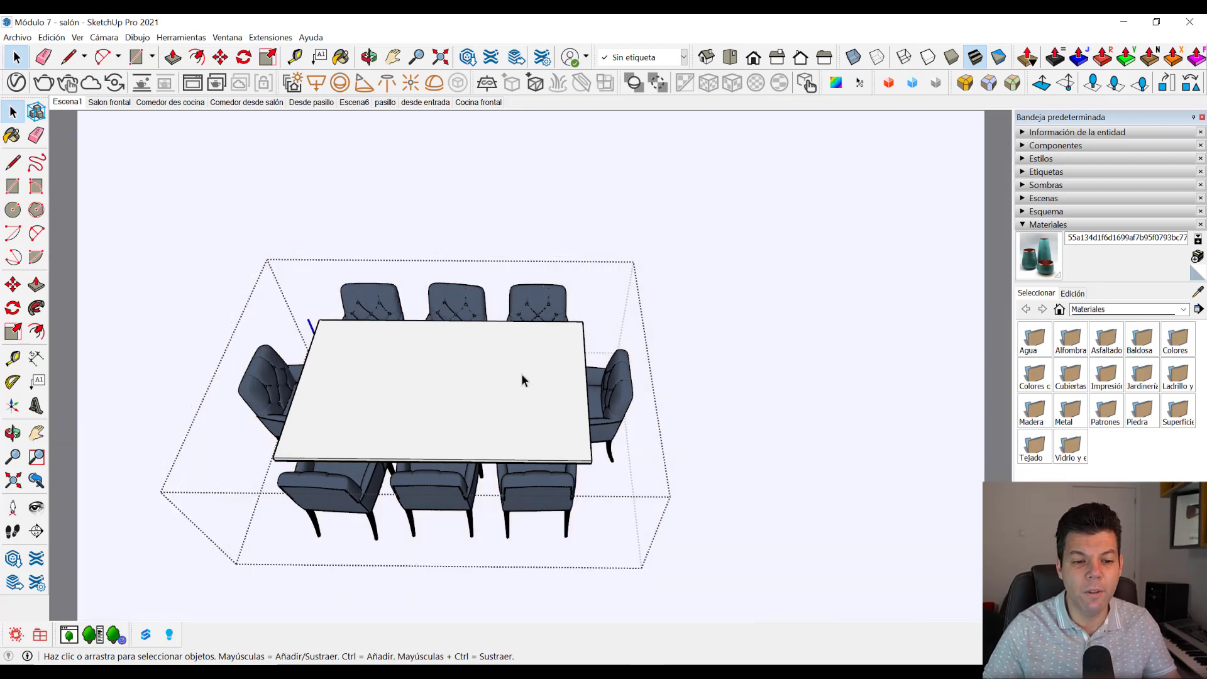
pyautogui.moveTo(531, 322)
pyautogui.mouseDown(button='middle')
pyautogui.moveTo(493, 426)
pyautogui.moveTo(552, 403)
pyautogui.moveTo(582, 339)
pyautogui.moveTo(518, 386)
pyautogui.mouseUp(button='middle')
pyautogui.press('Escape')
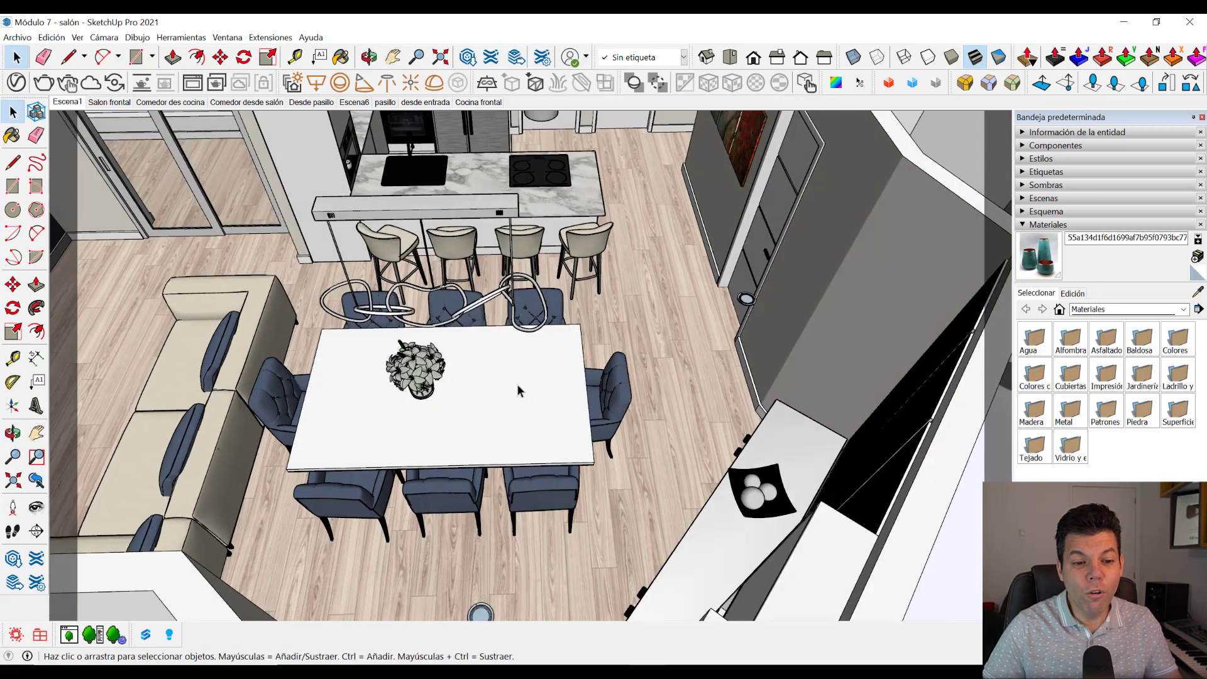
pyautogui.click(515, 387)
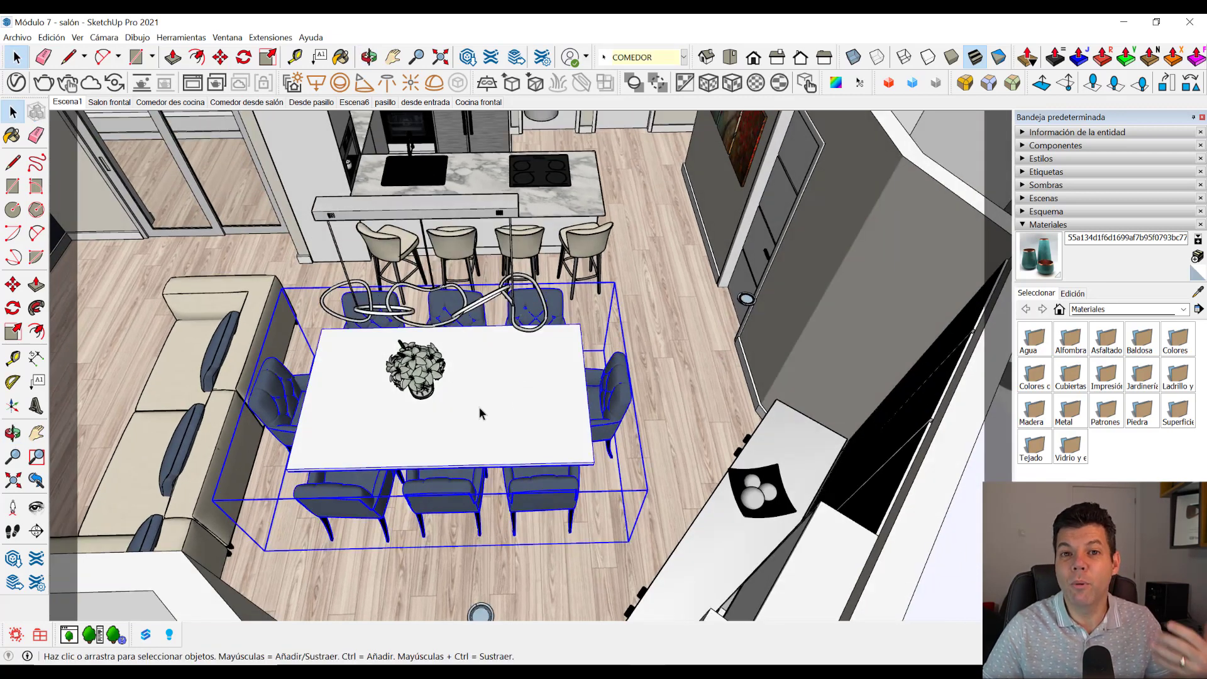
# Step: Filter the shortcut list by 'ocultar' and inspect Ocultar el resto del modelo and Ocultar componentes similares
pyautogui.click(227, 37)
pyautogui.click(252, 118)
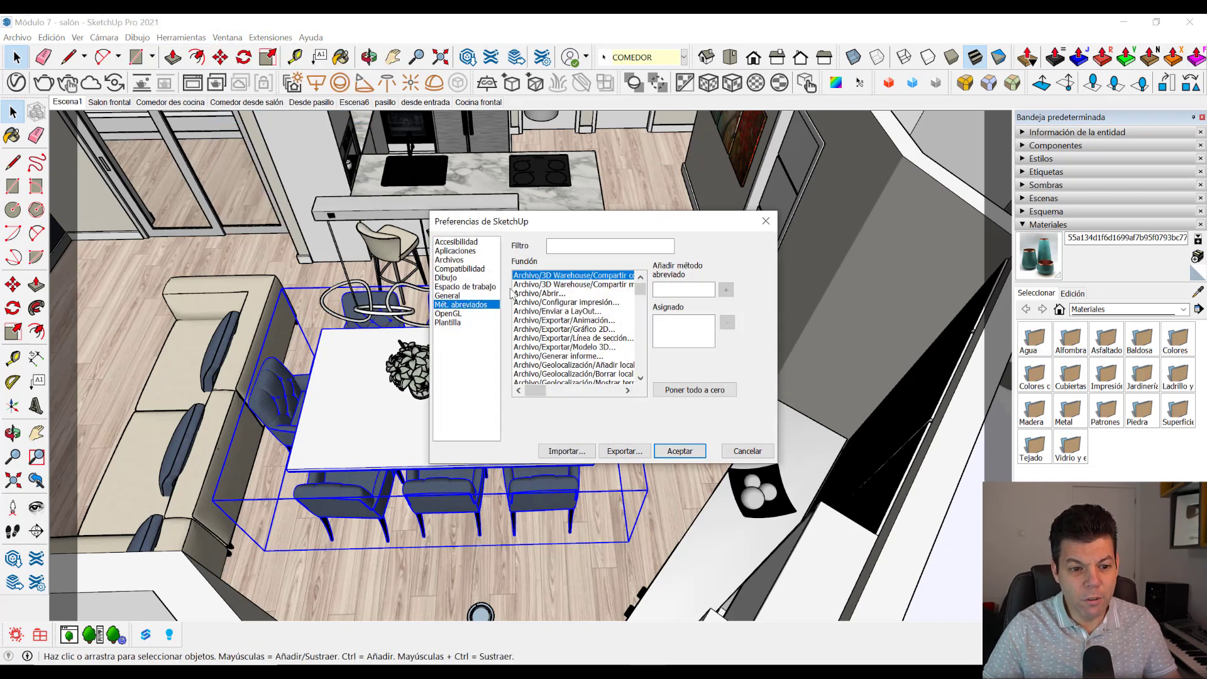
pyautogui.click(580, 246)
pyautogui.write('o')
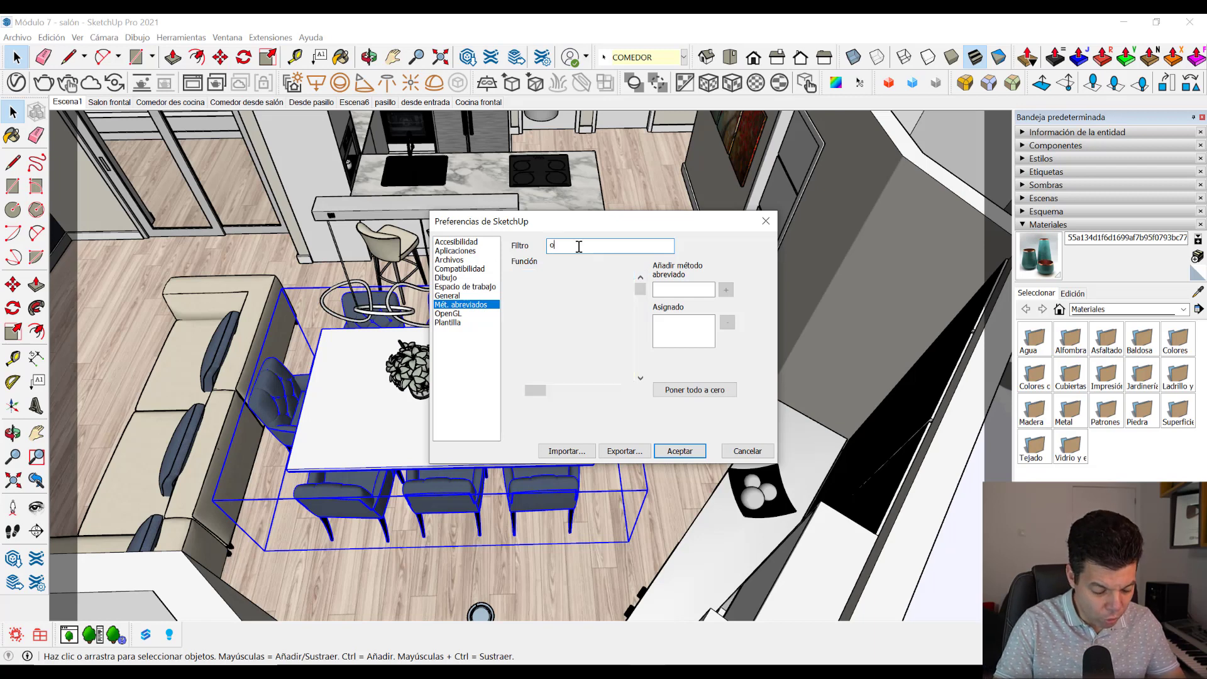
pyautogui.write('cultar')
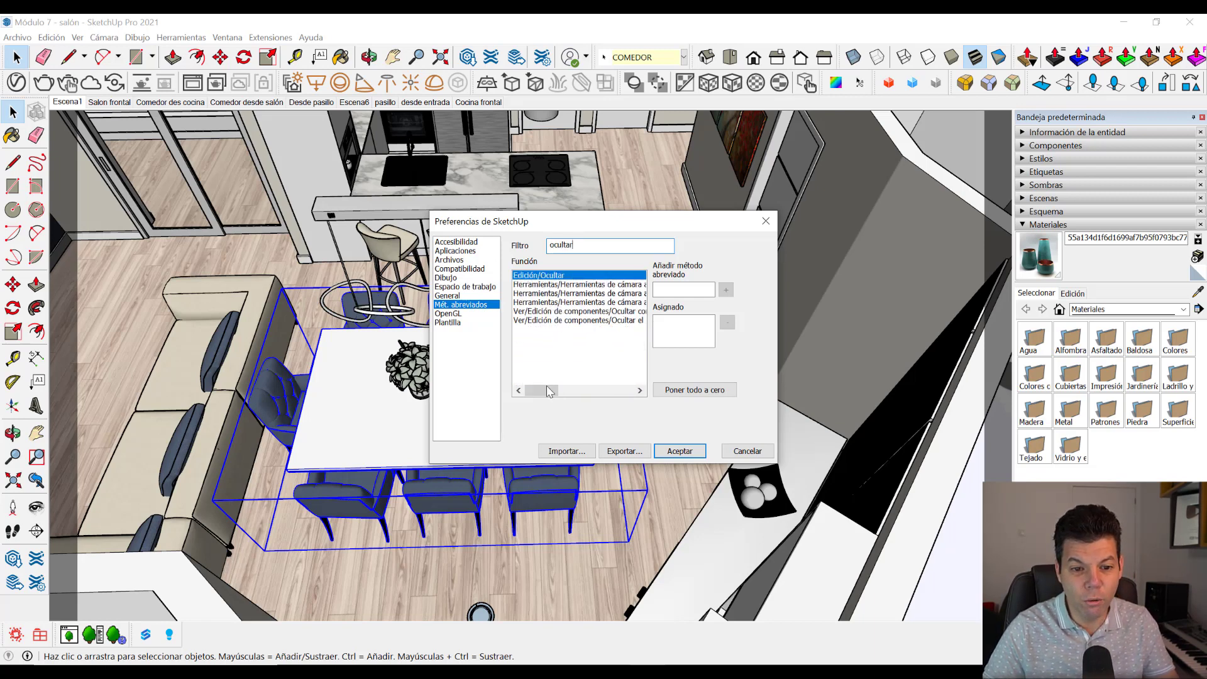
pyautogui.moveTo(546, 388); pyautogui.dragTo(563, 390)
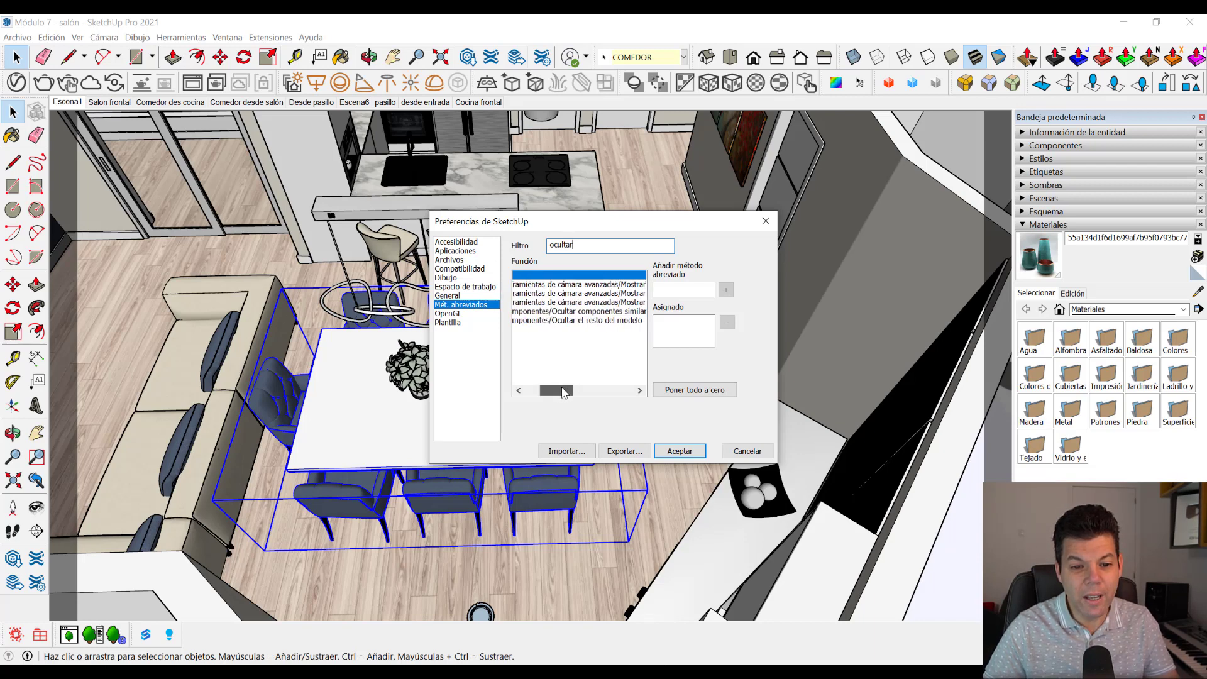
pyautogui.click(594, 322)
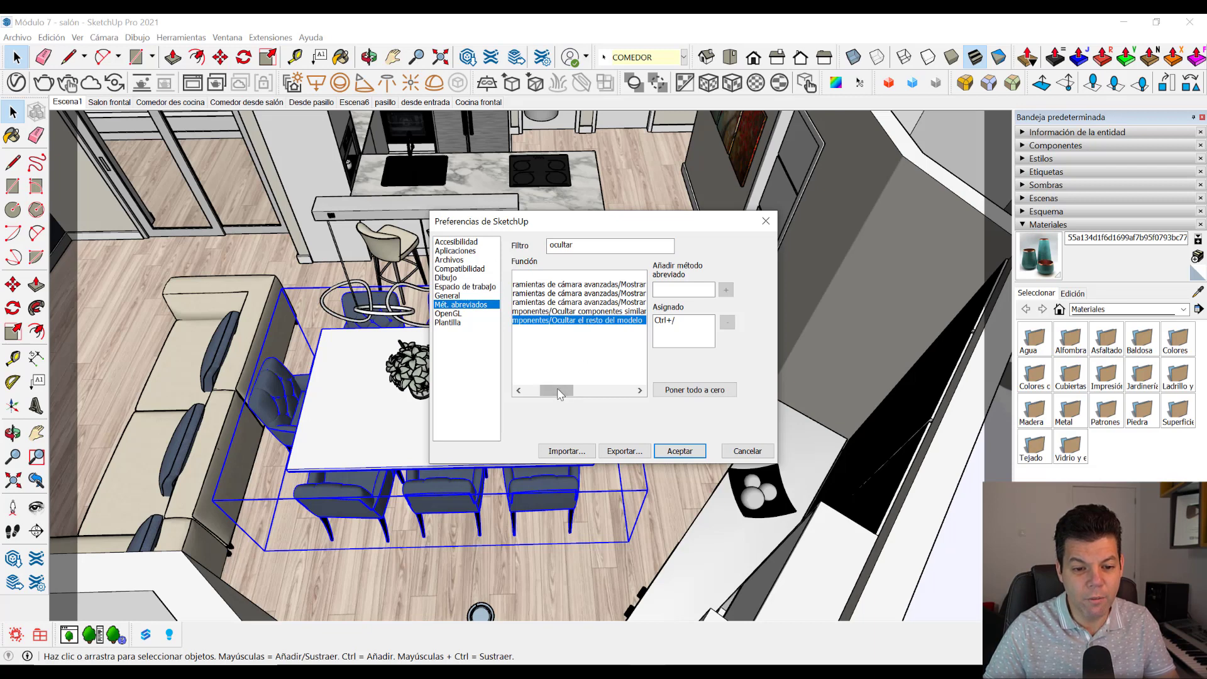
pyautogui.moveTo(557, 390); pyautogui.dragTo(576, 391)
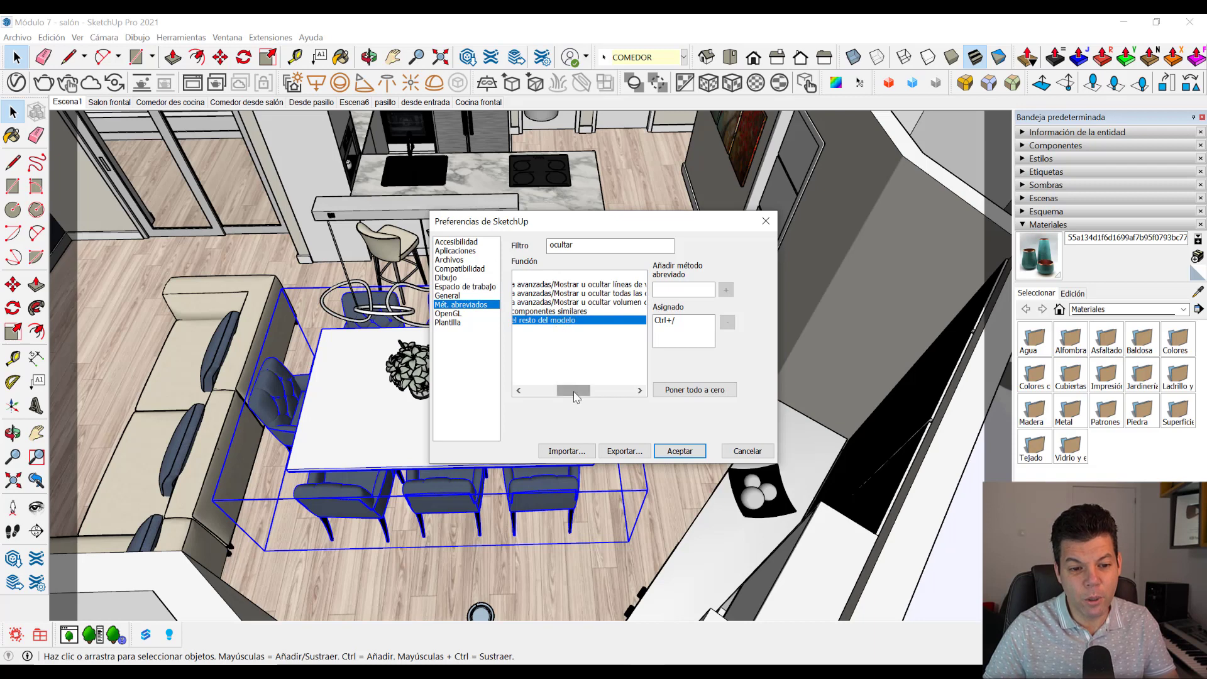
pyautogui.moveTo(574, 391); pyautogui.dragTo(567, 390)
pyautogui.click(551, 312)
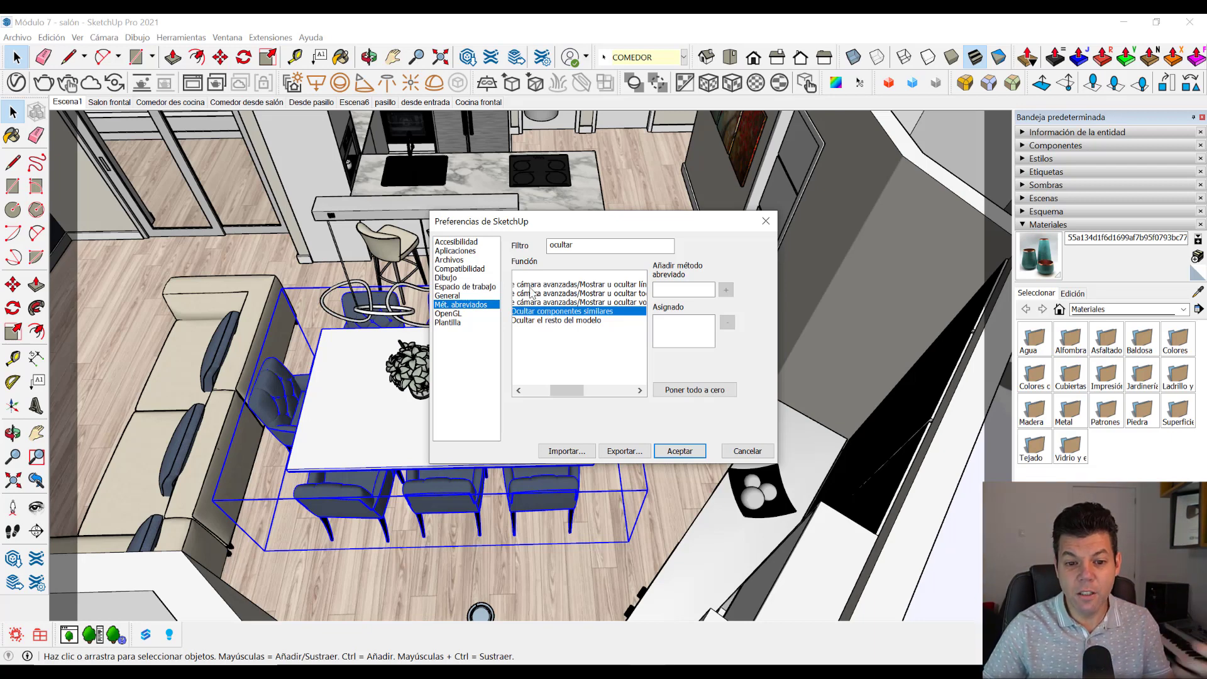
# Step: Dismiss Preferences without applying changes, then select the room's floor with its connected edges
pyautogui.click(747, 452)
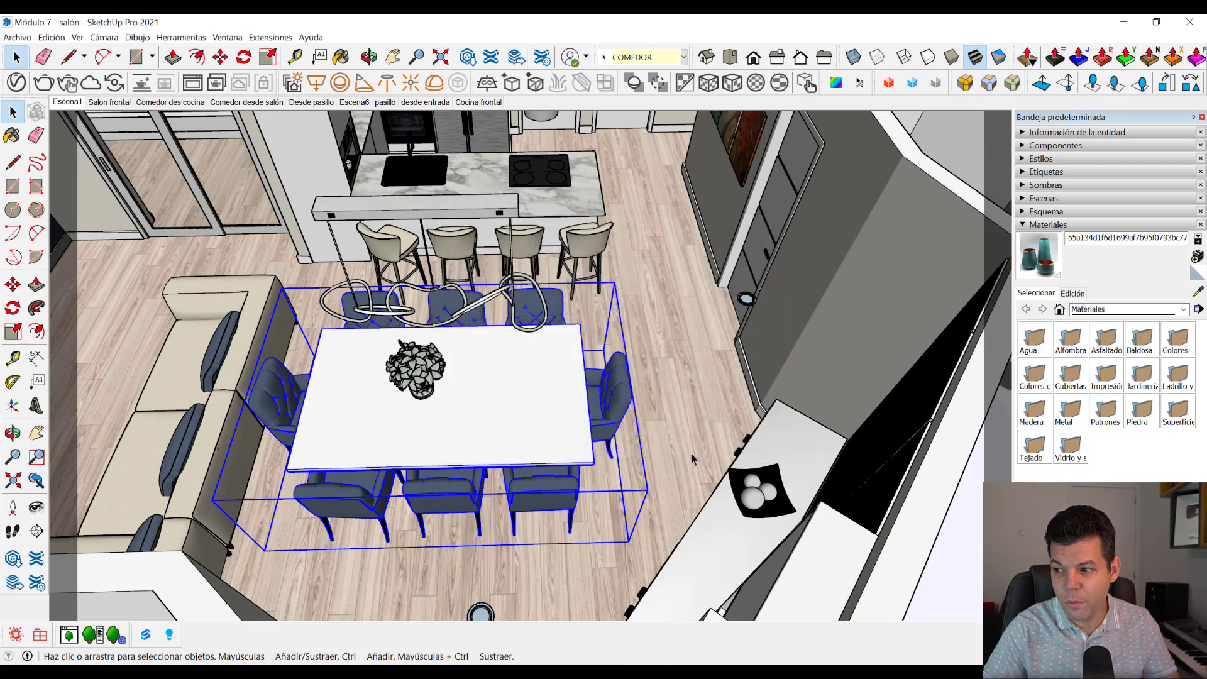
pyautogui.click(658, 381)
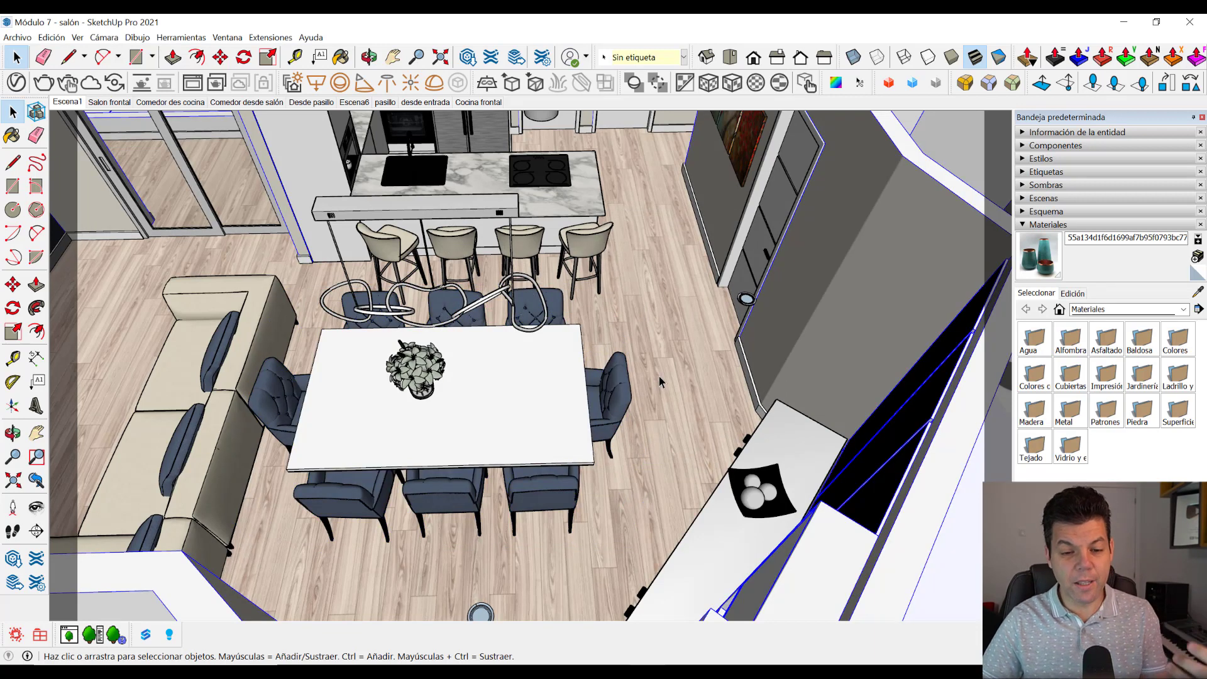
pyautogui.doubleClick(660, 378)
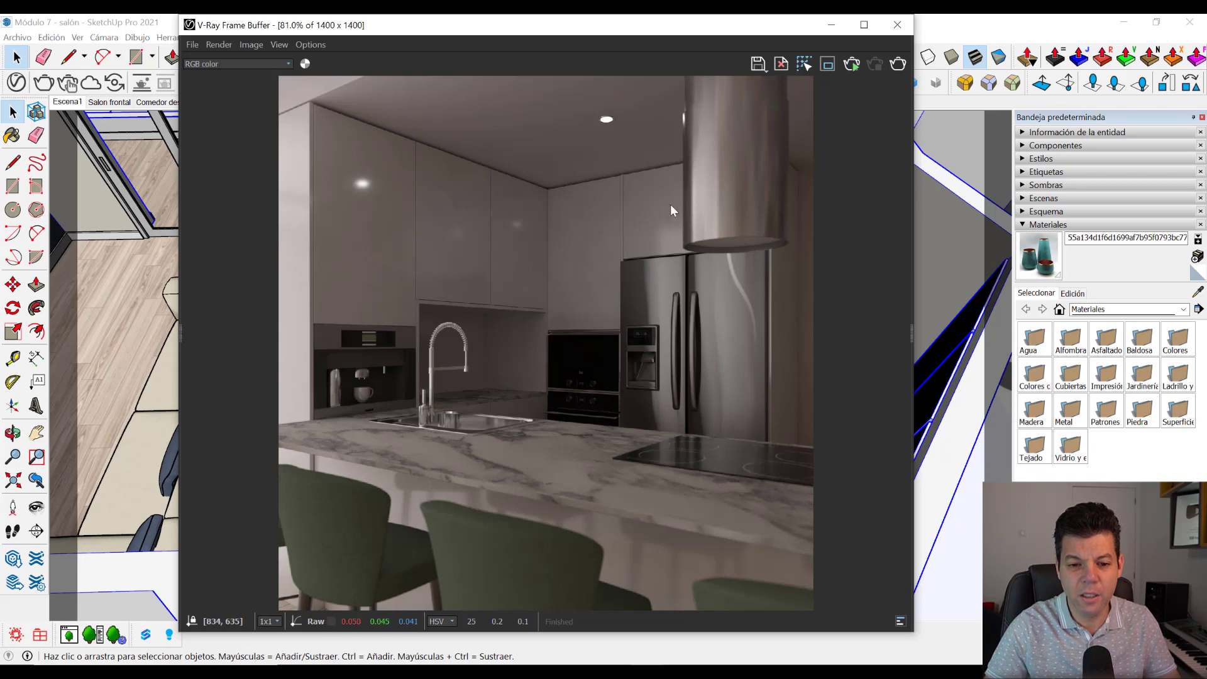
# Step: Close the V-Ray render window, then move aside and close the V-Ray Asset Editor
pyautogui.click(897, 25)
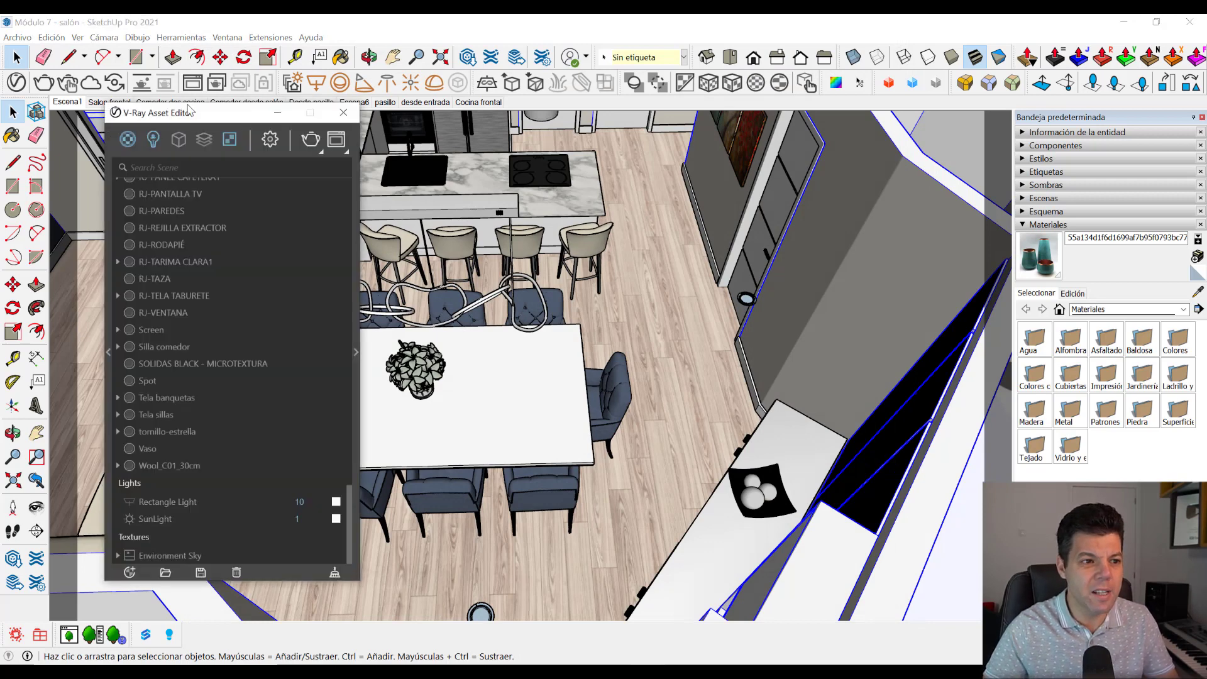
pyautogui.moveTo(189, 111); pyautogui.dragTo(169, 59)
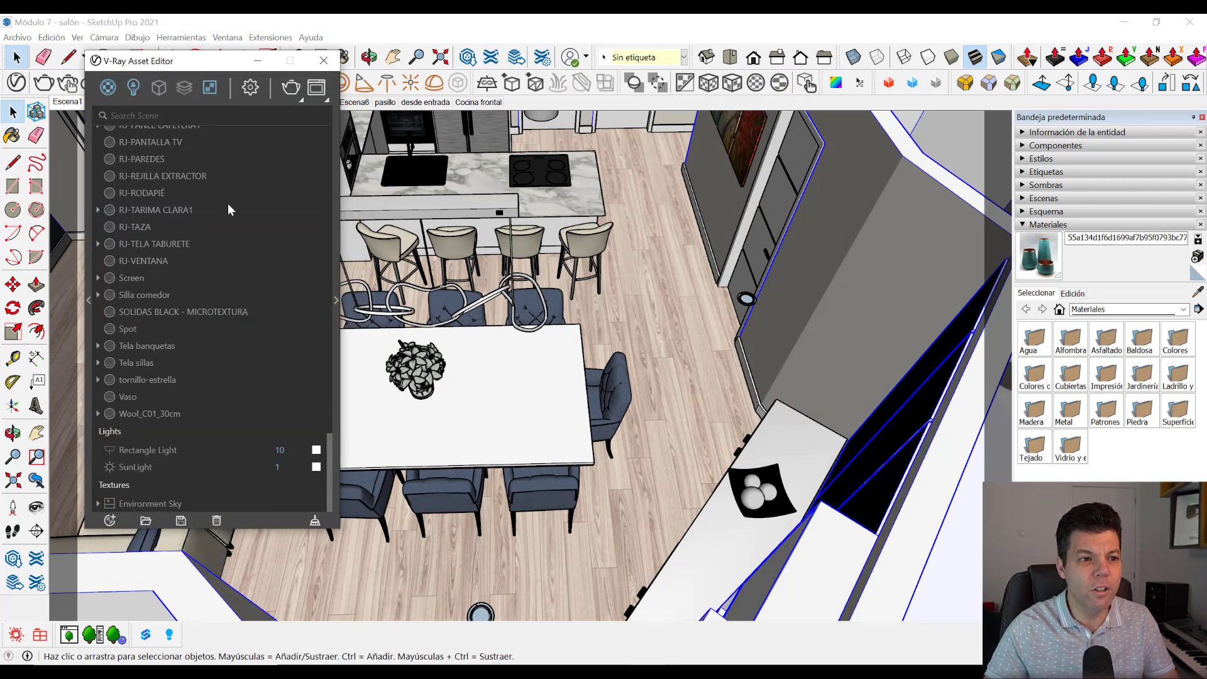
pyautogui.click(324, 60)
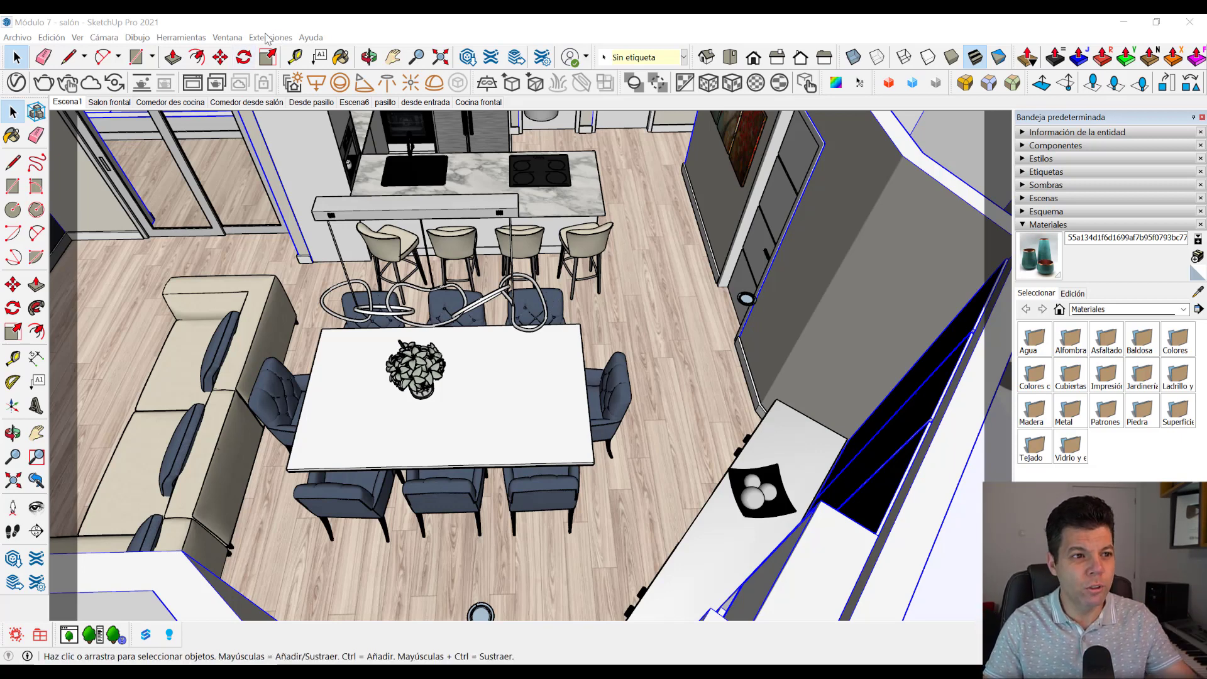
pyautogui.click(233, 39)
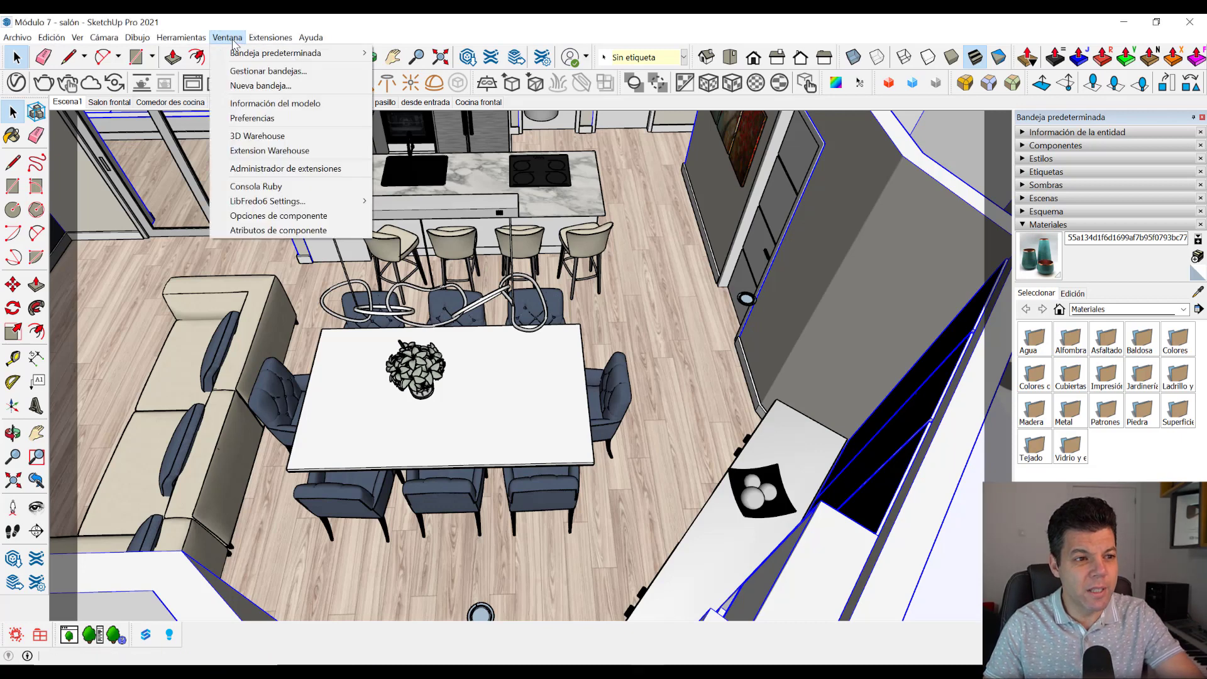
pyautogui.click(242, 116)
pyautogui.click(597, 247)
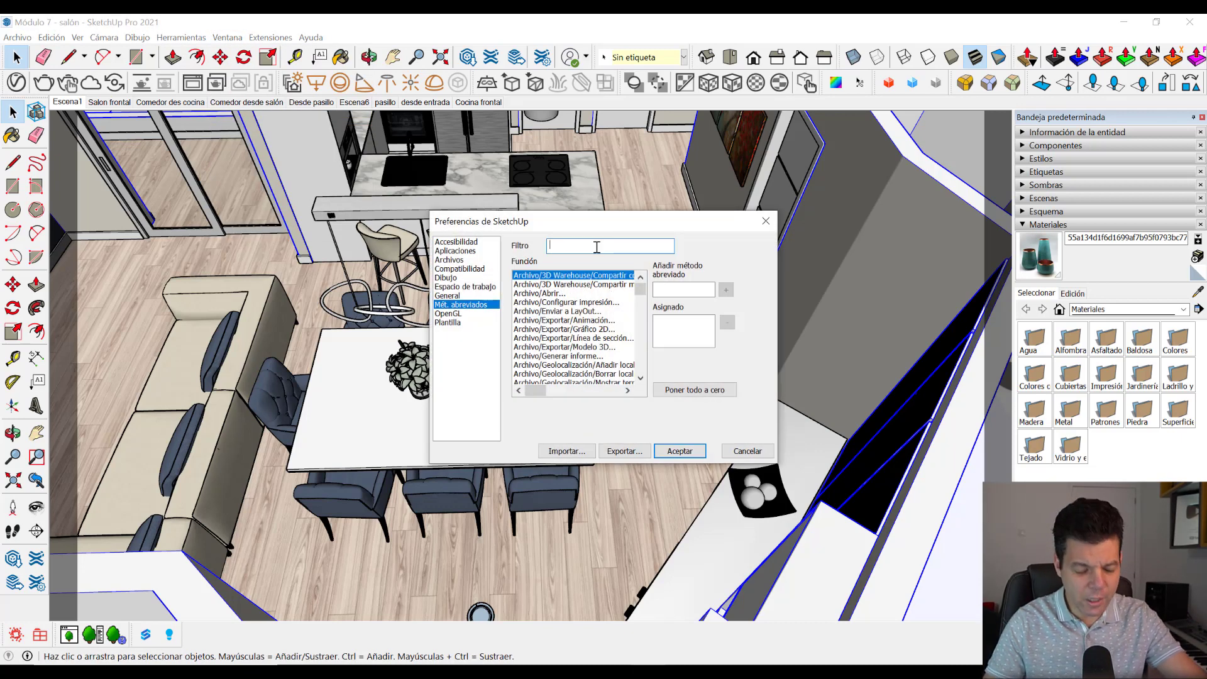
pyautogui.write('cray')
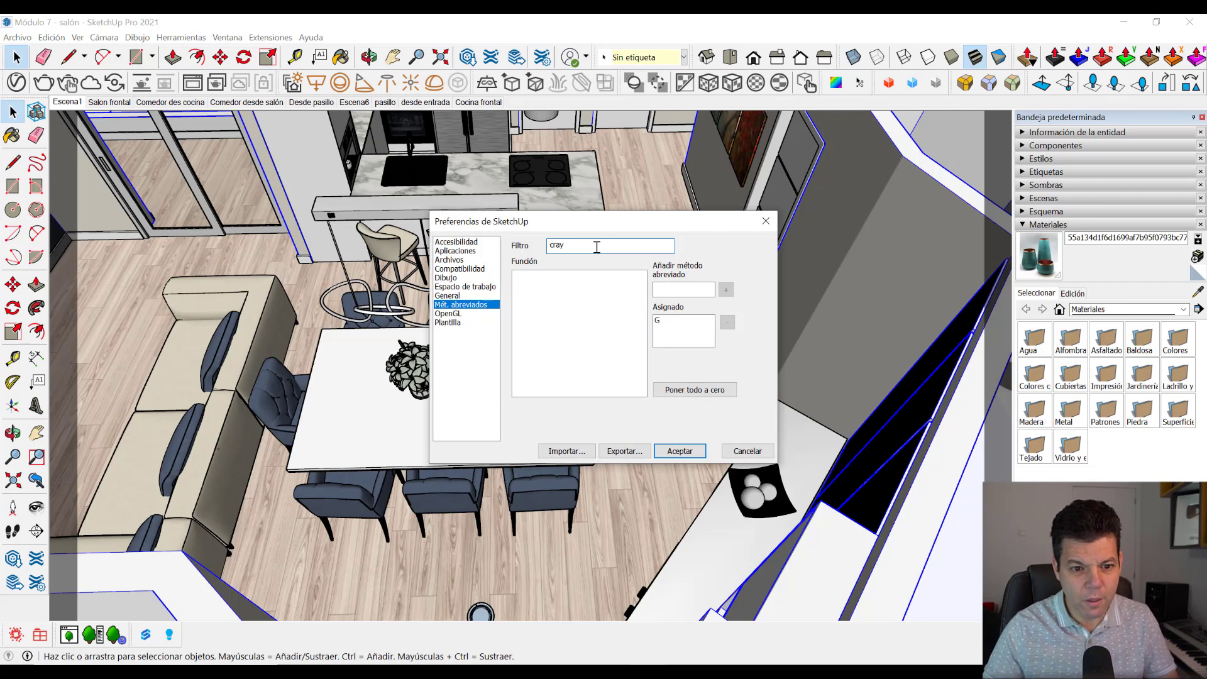
pyautogui.press('BackSpace')
pyautogui.press('BackSpace')
pyautogui.press('BackSpace')
pyautogui.press('BackSpace')
pyautogui.write('v')
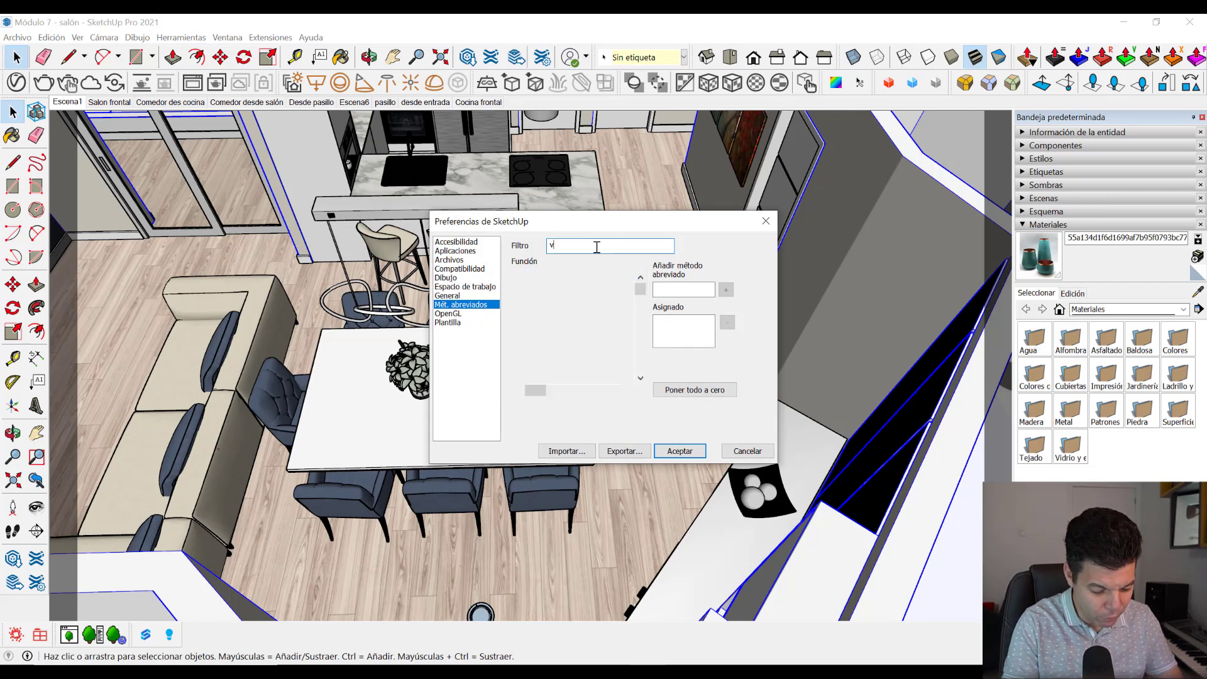
pyautogui.write('ray')
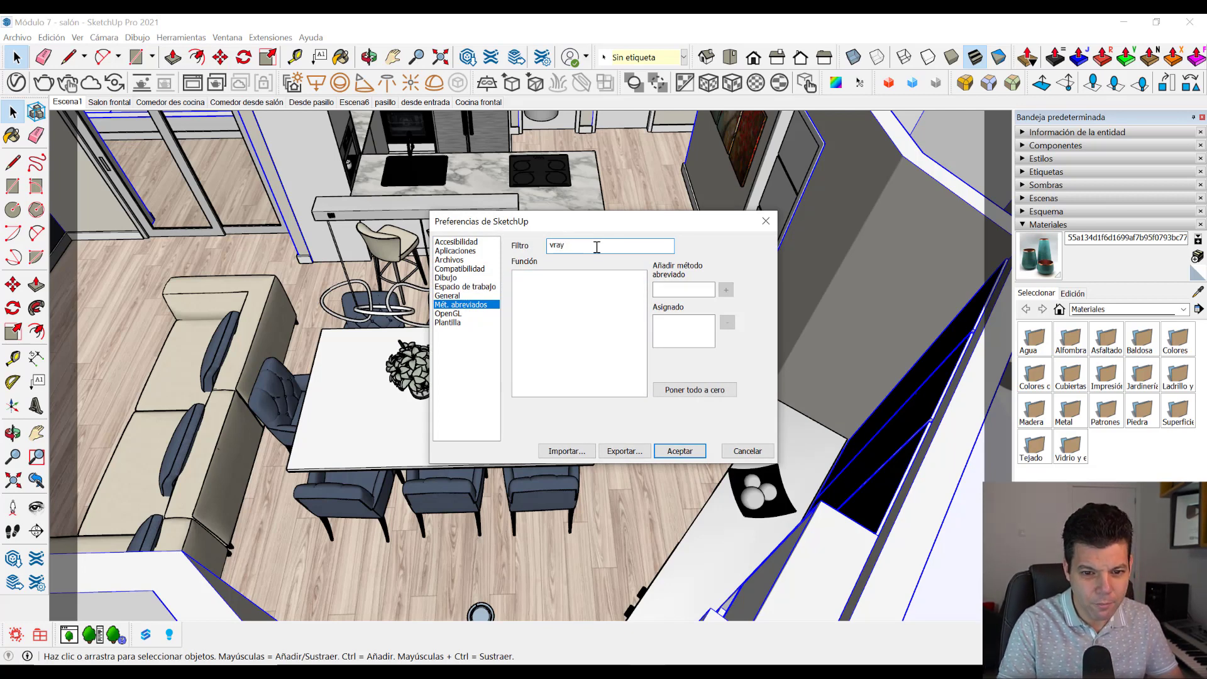
pyautogui.press('BackSpace')
pyautogui.press('BackSpace')
pyautogui.press('BackSpace')
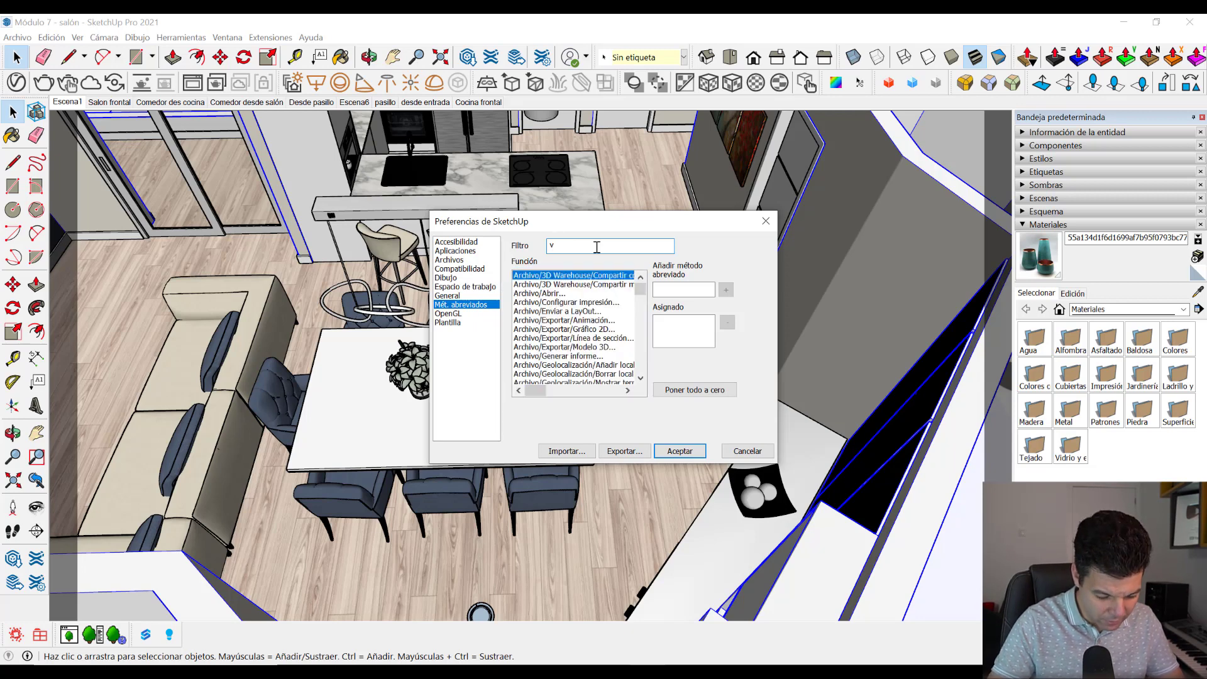
pyautogui.write('-ray')
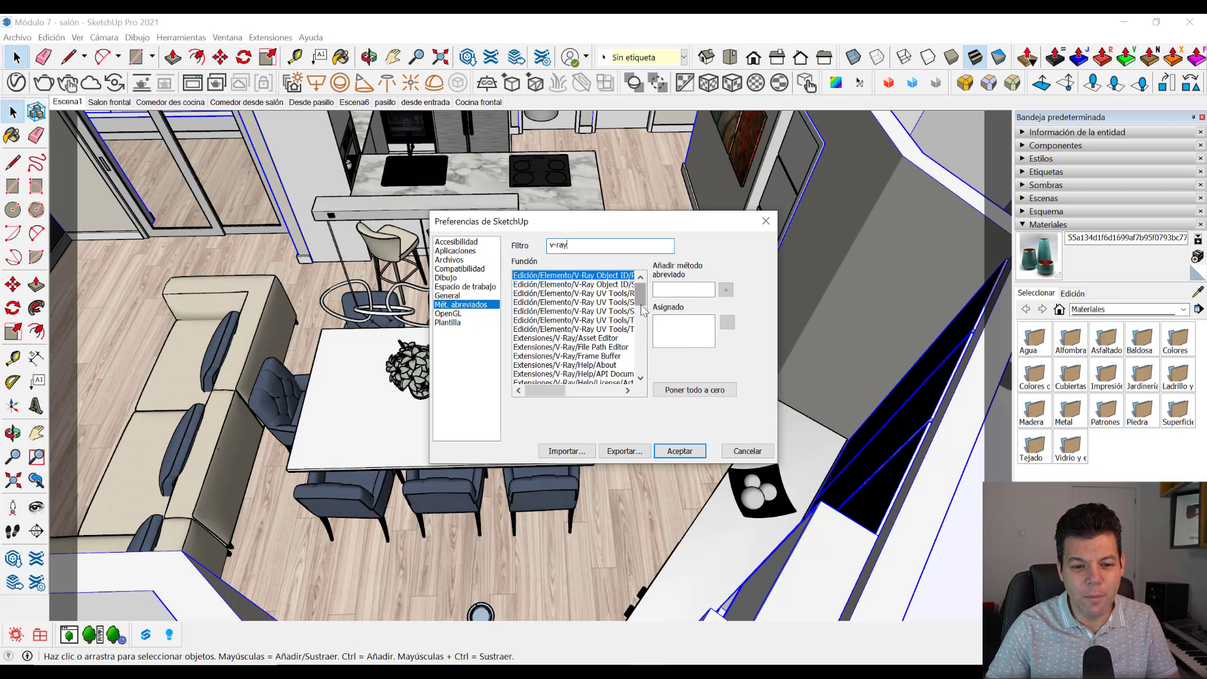
pyautogui.moveTo(641, 292)
pyautogui.mouseDown()
pyautogui.moveTo(646, 358)
pyautogui.moveTo(658, 293)
pyautogui.mouseUp()
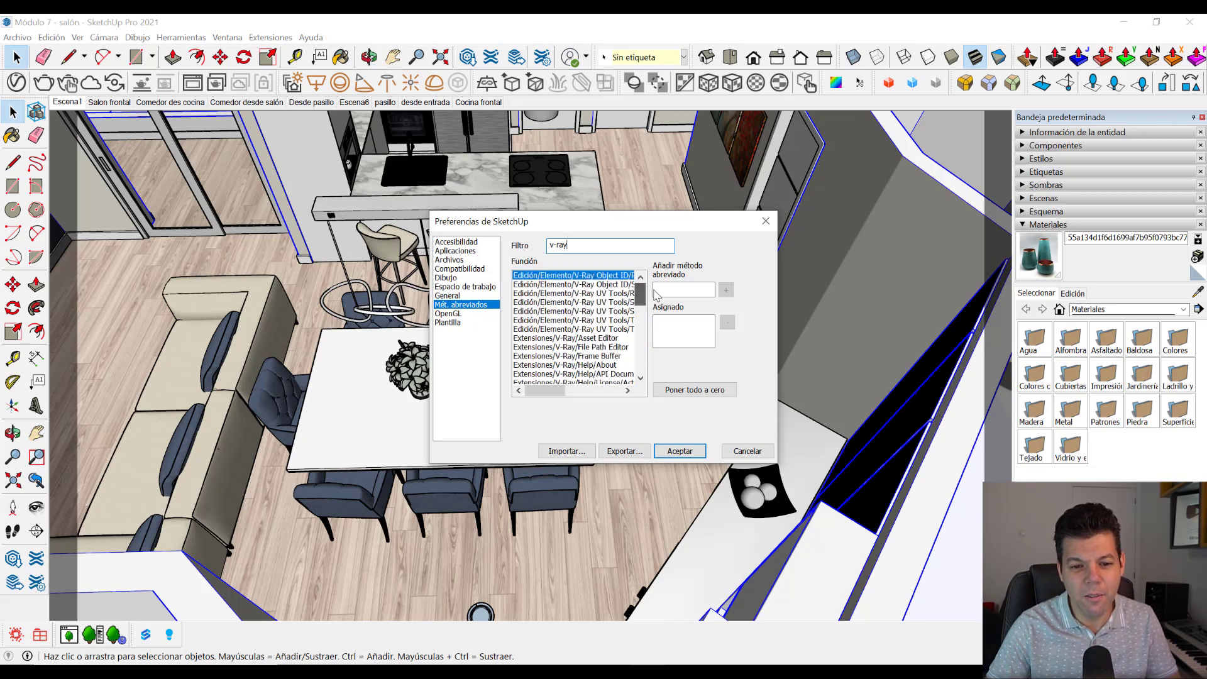
pyautogui.moveTo(548, 391); pyautogui.dragTo(577, 396)
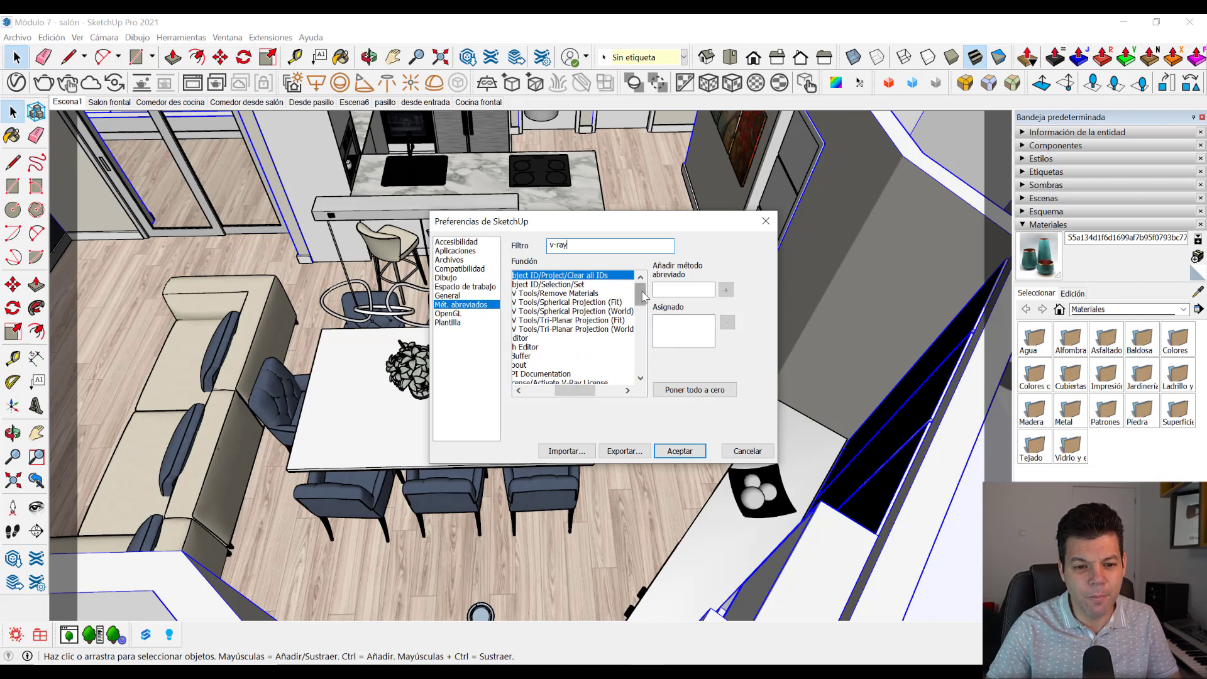
pyautogui.moveTo(644, 297); pyautogui.dragTo(644, 307)
pyautogui.moveTo(578, 391); pyautogui.dragTo(558, 390)
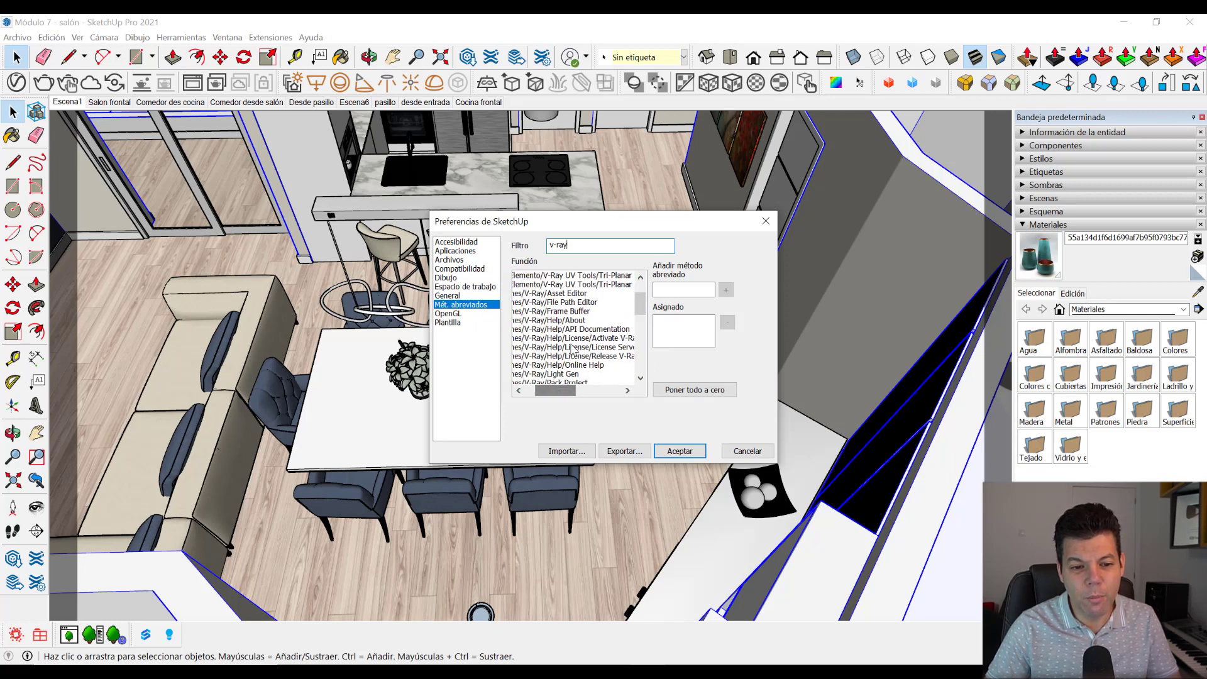
pyautogui.click(568, 311)
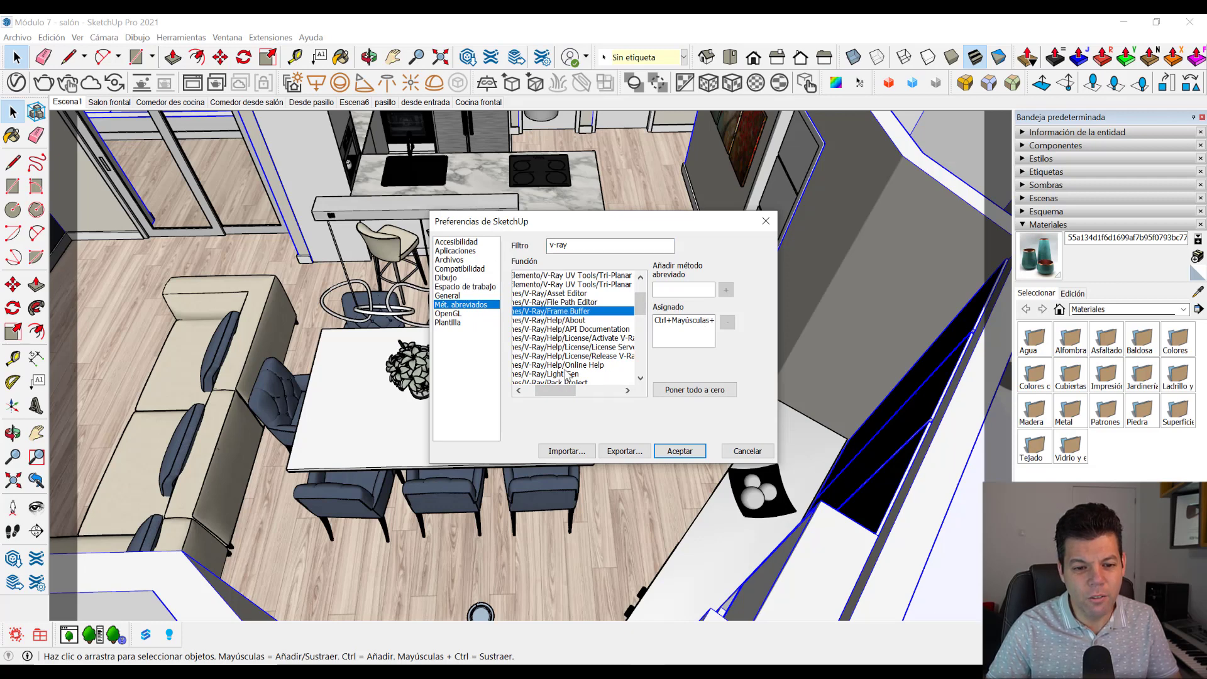
pyautogui.scroll(-1, 613, 351)
pyautogui.scroll(-1, 602, 357)
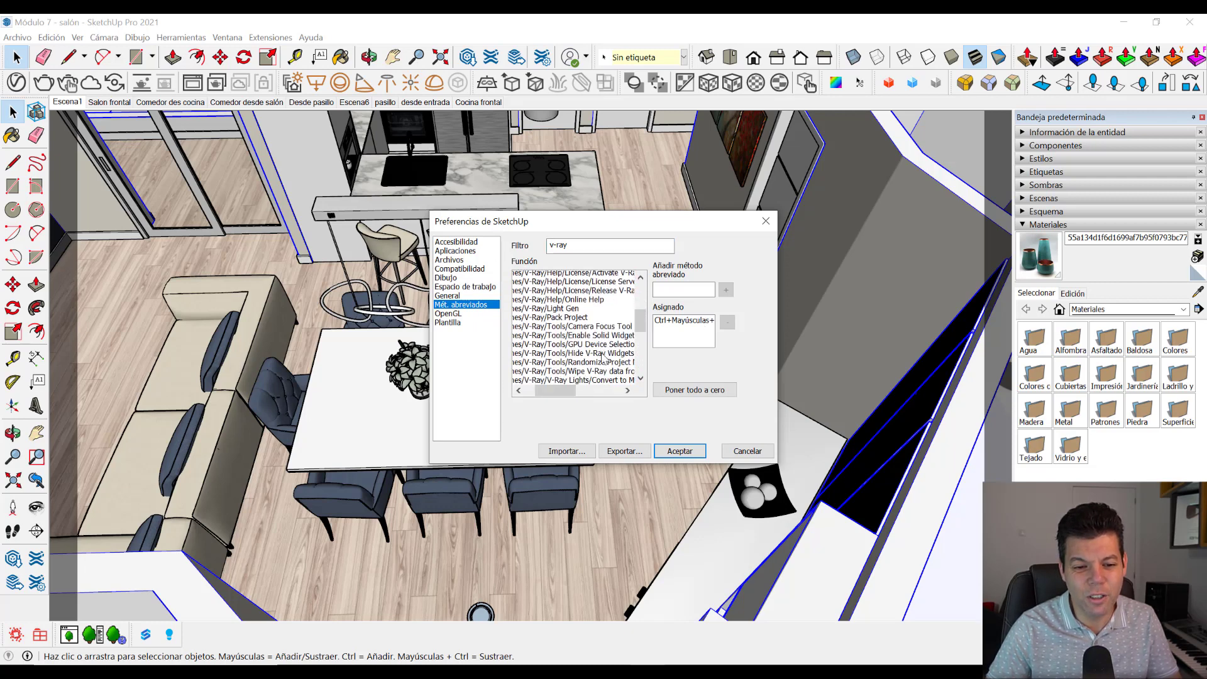
pyautogui.scroll(-2, 603, 357)
pyautogui.scroll(-1, 602, 358)
pyautogui.scroll(-1, 600, 360)
pyautogui.scroll(-1, 599, 359)
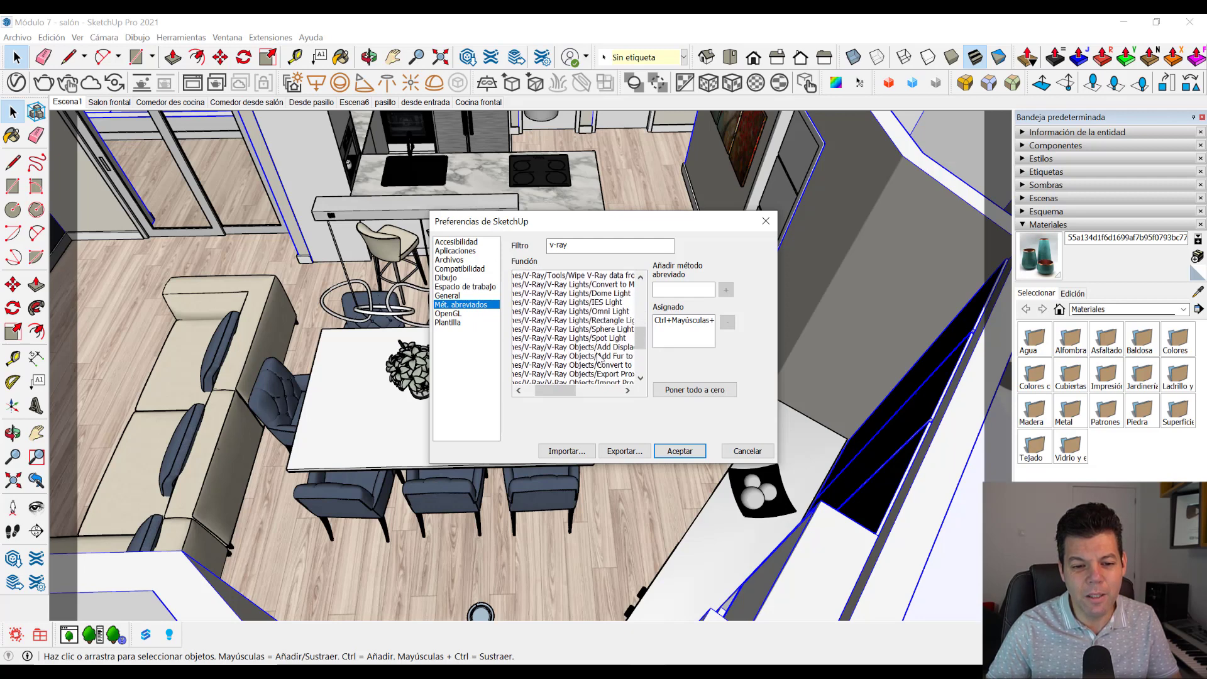
pyautogui.scroll(-1, 598, 360)
pyautogui.scroll(-1, 598, 360)
pyautogui.scroll(-1, 597, 361)
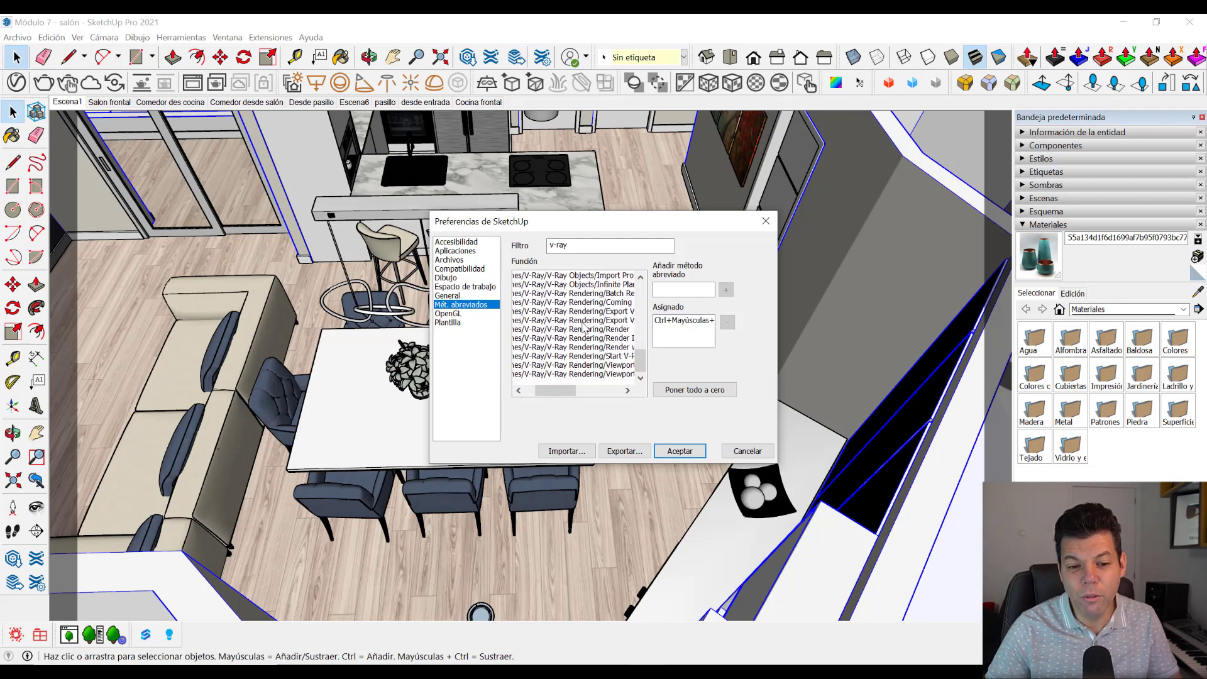
pyautogui.click(577, 390)
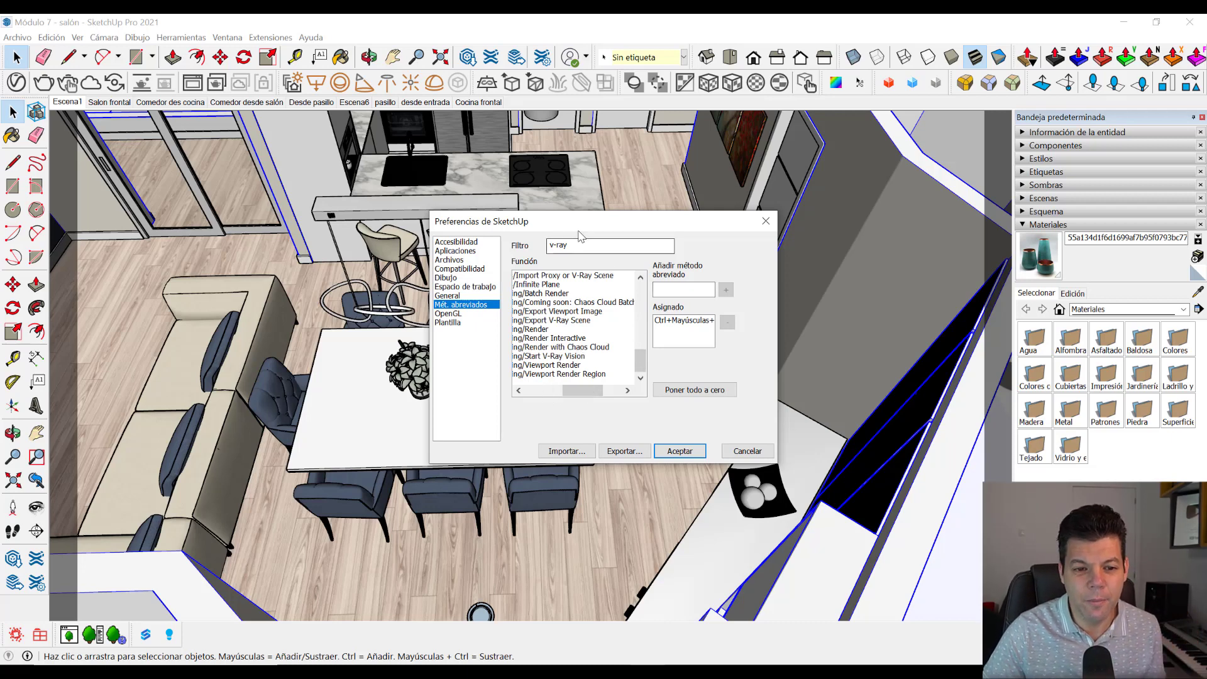
pyautogui.moveTo(579, 243); pyautogui.dragTo(524, 248)
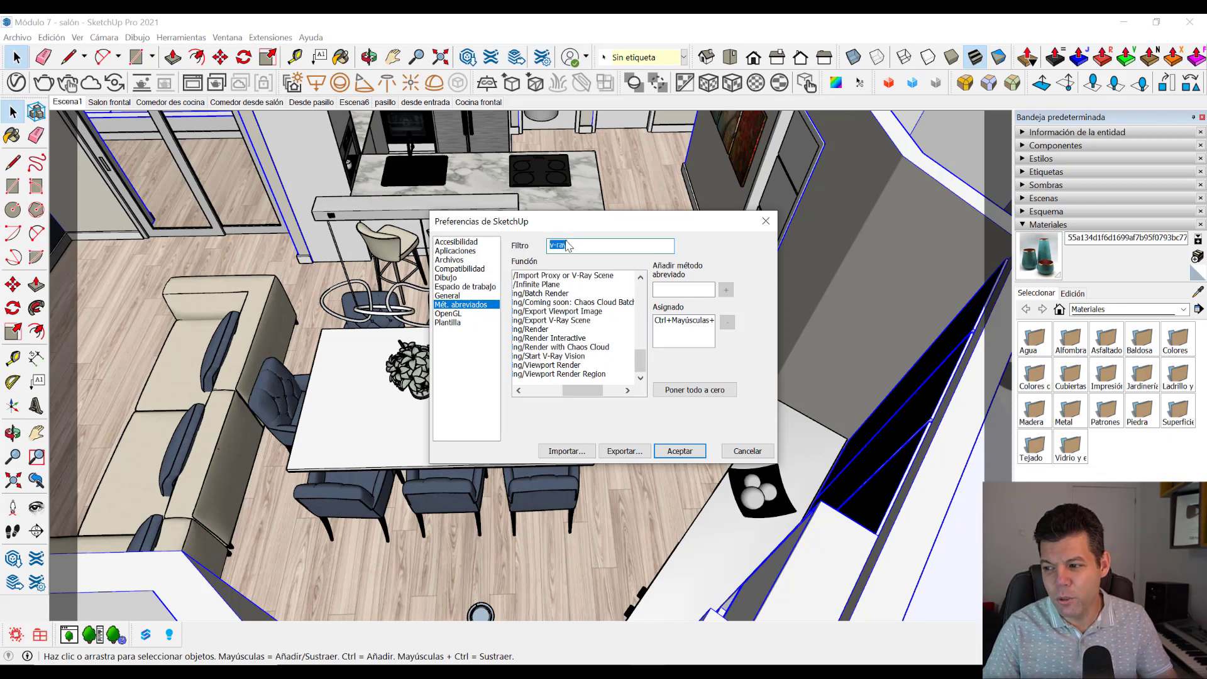
pyautogui.click(766, 221)
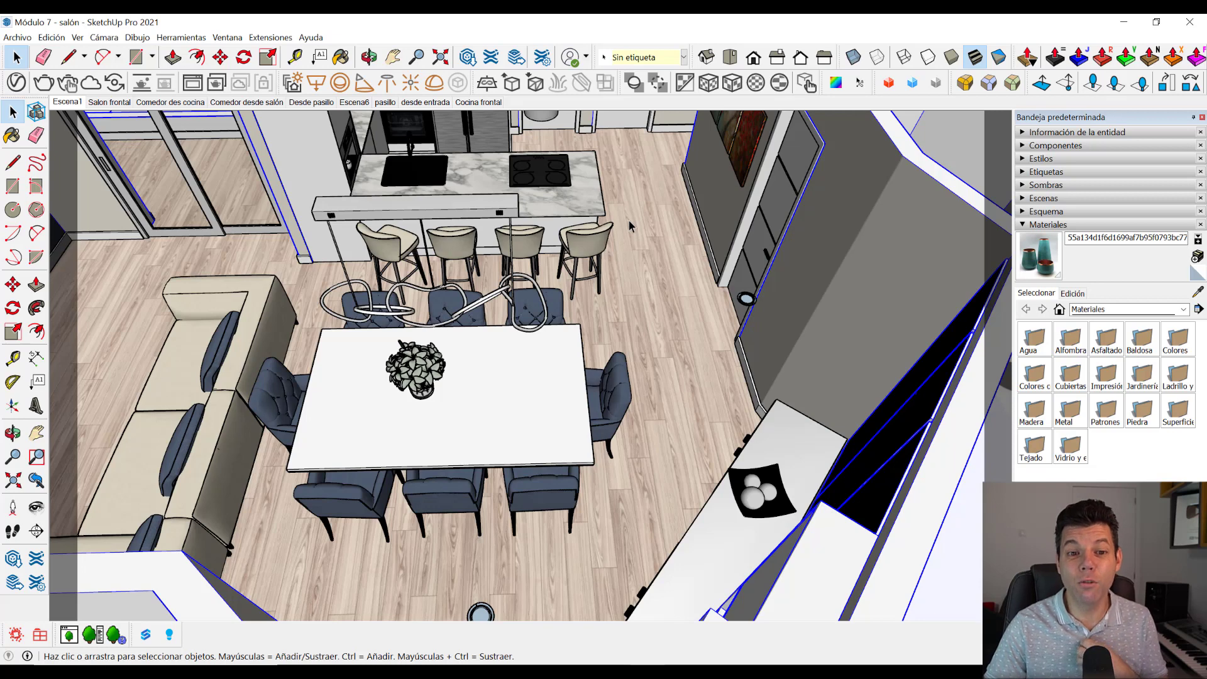
pyautogui.click(529, 387)
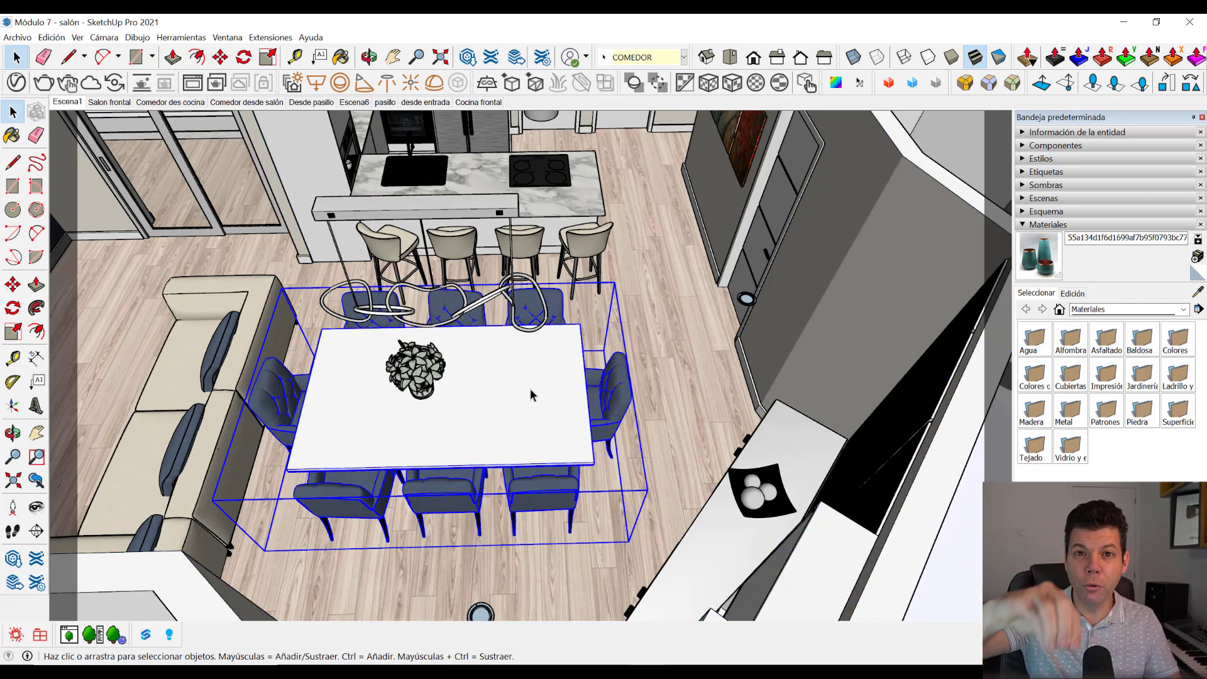
pyautogui.click(78, 38)
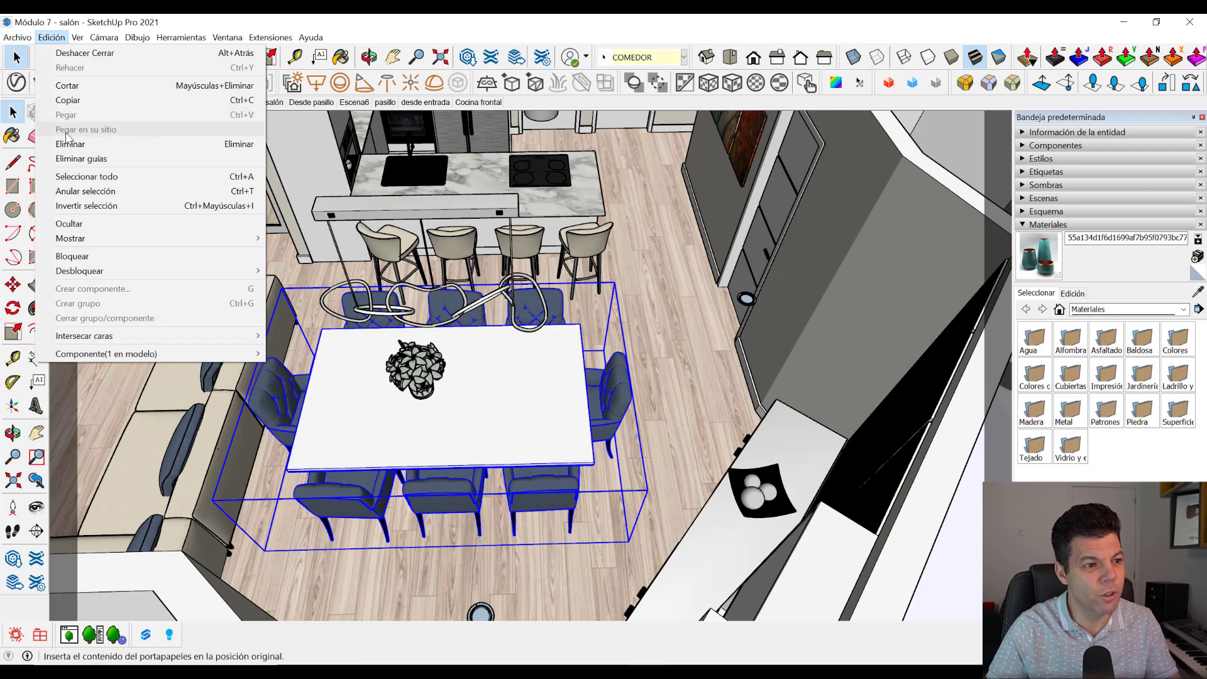
pyautogui.click(639, 197)
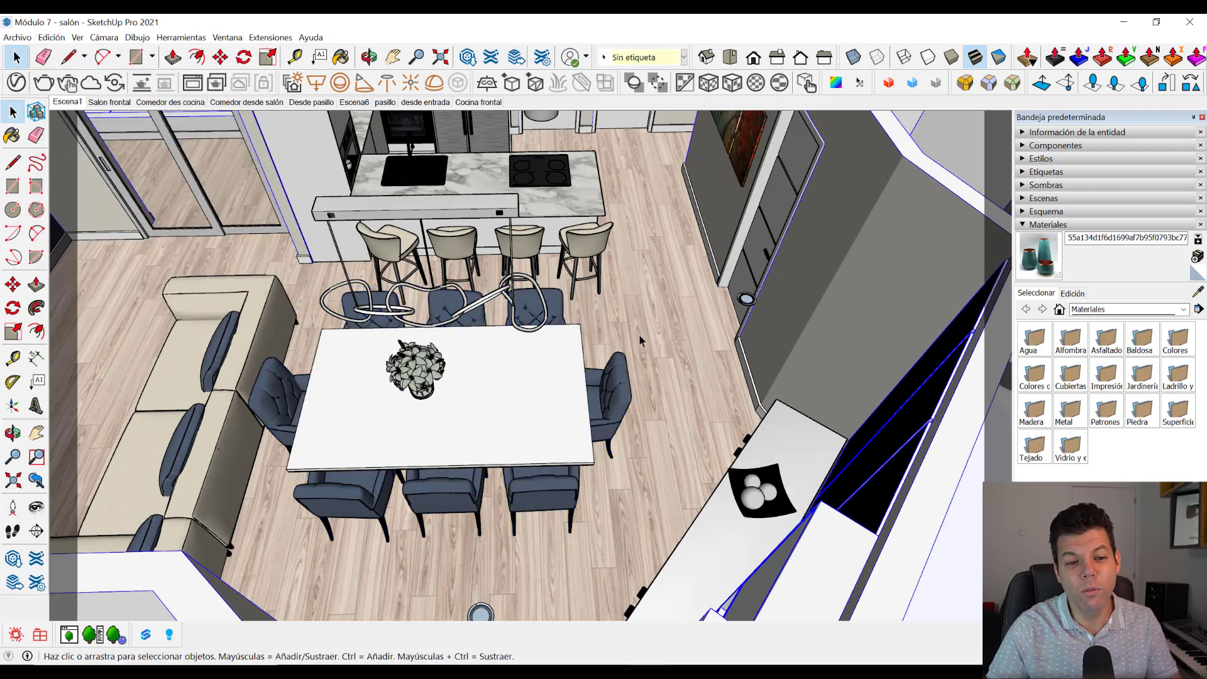